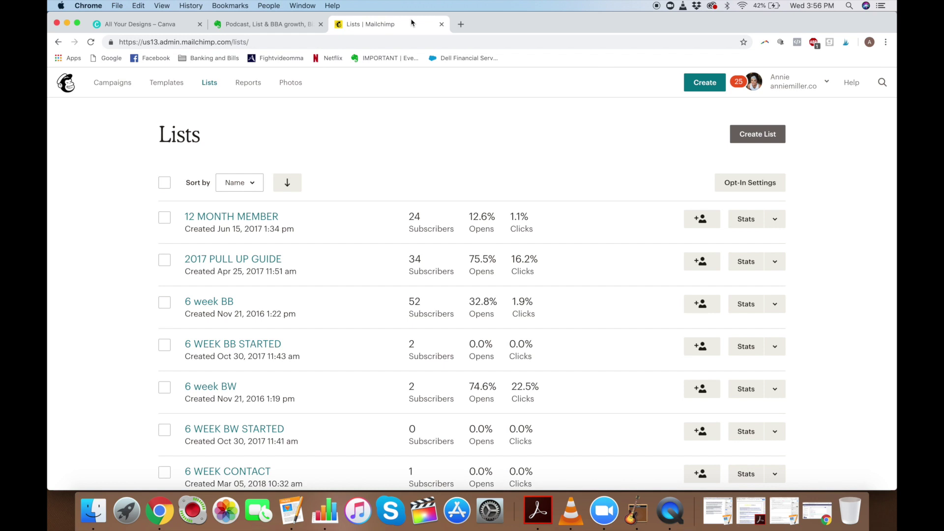
# - Start creating a new audience list, which brings up the tags-versus-new-list prompt
pyautogui.click(757, 130)
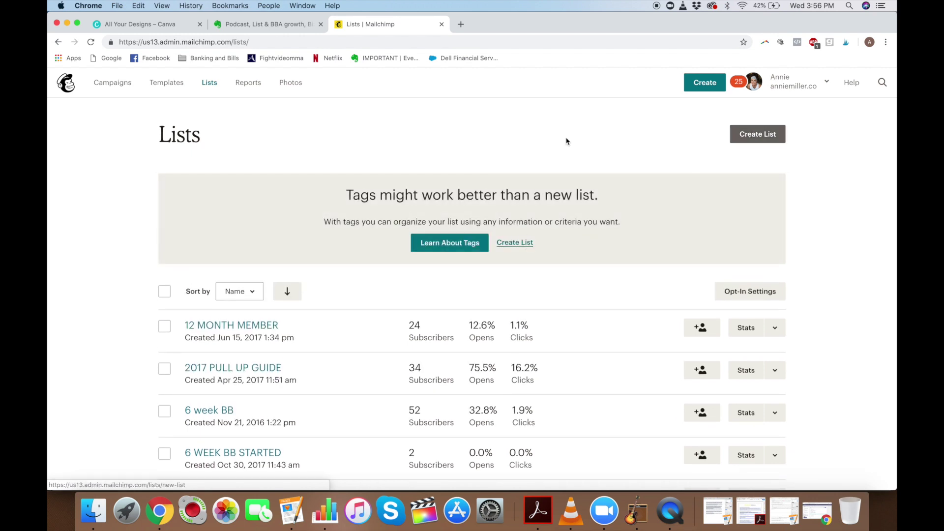
# - Open the fake list's contacts, then go to the Campaigns overview
pyautogui.scroll(-15, 567, 142)
pyautogui.scroll(-13, 566, 142)
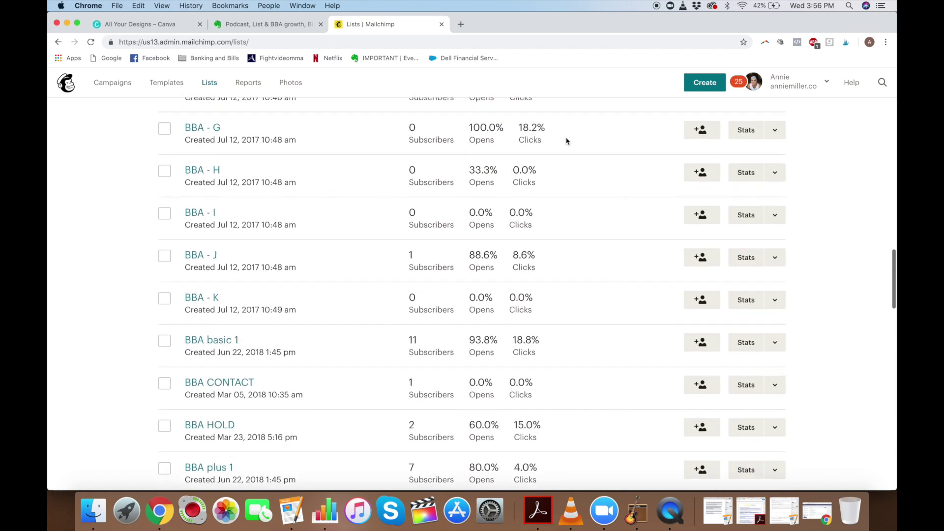
pyautogui.scroll(-8, 566, 142)
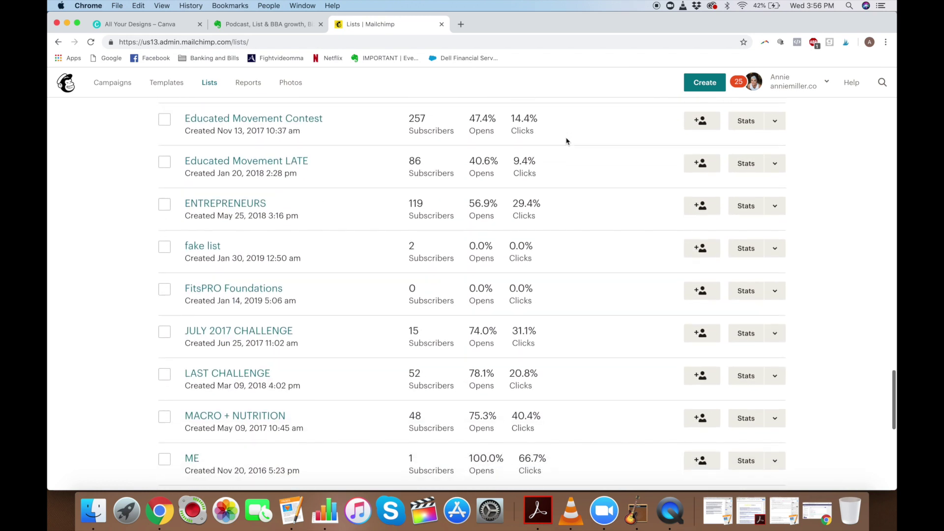
pyautogui.click(205, 167)
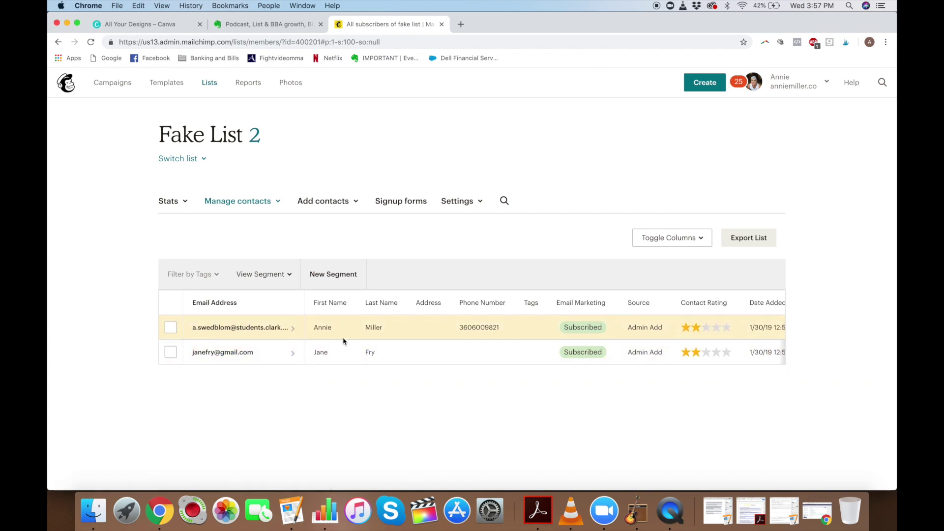
pyautogui.click(112, 83)
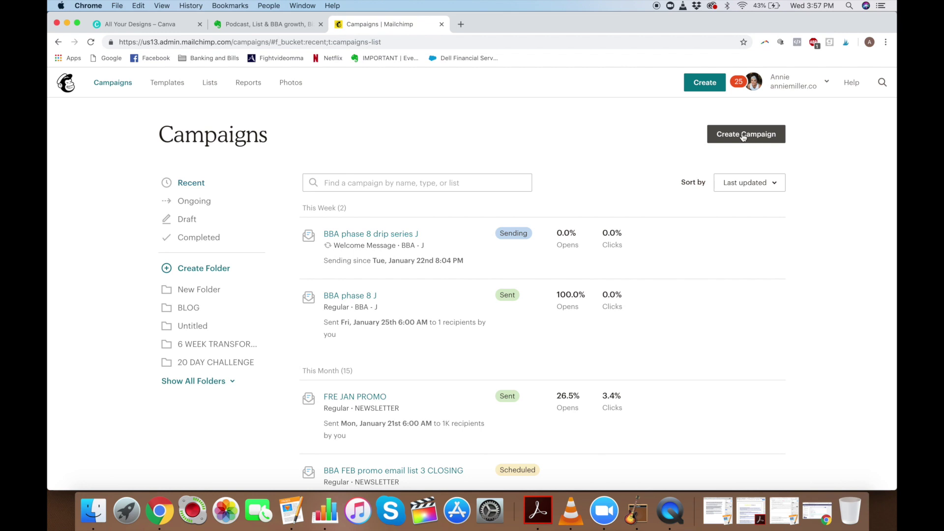
# - Start a new campaign to bring up the campaign-type chooser
pyautogui.click(743, 136)
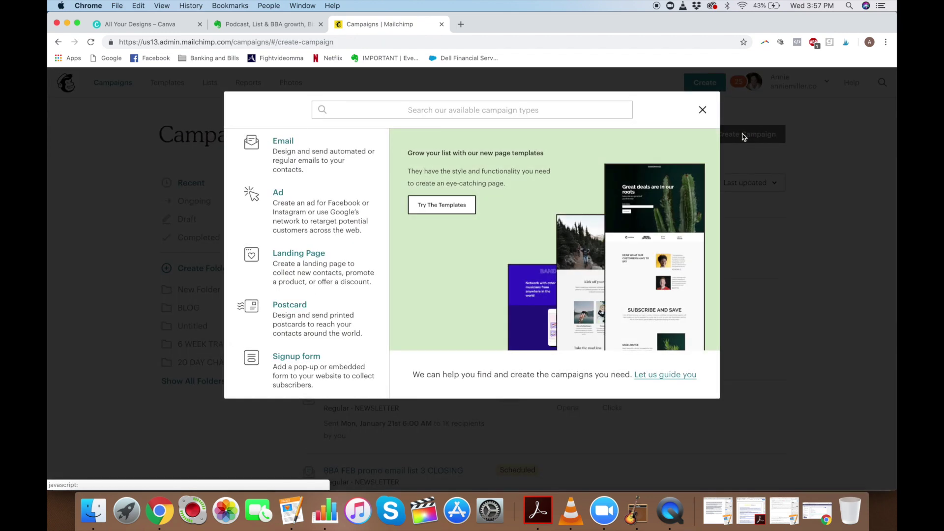
# - Choose an automated Welcome new subscribers email using the Education series variant
pyautogui.click(313, 155)
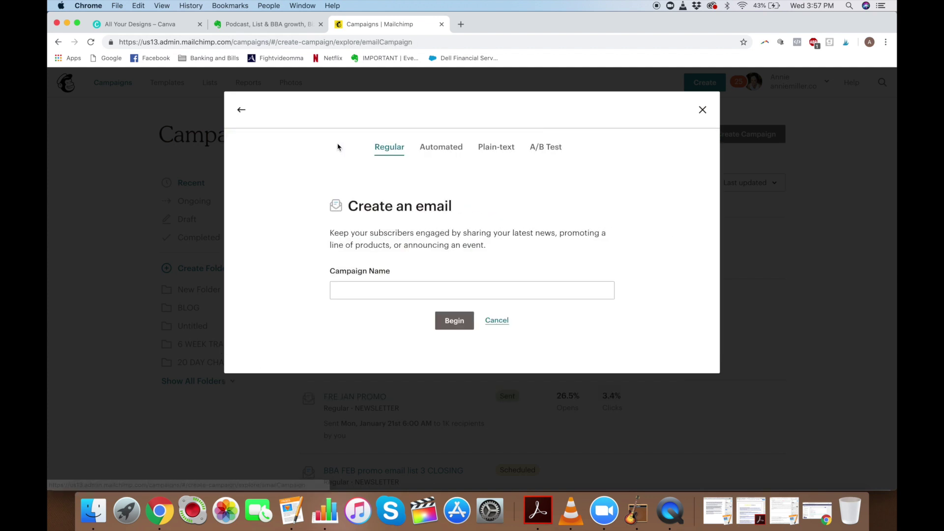
pyautogui.click(434, 149)
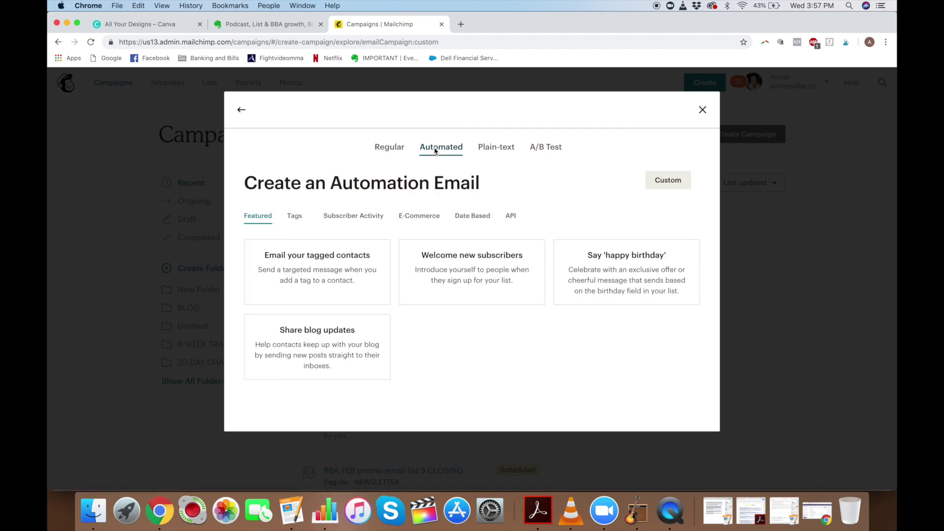
pyautogui.click(464, 273)
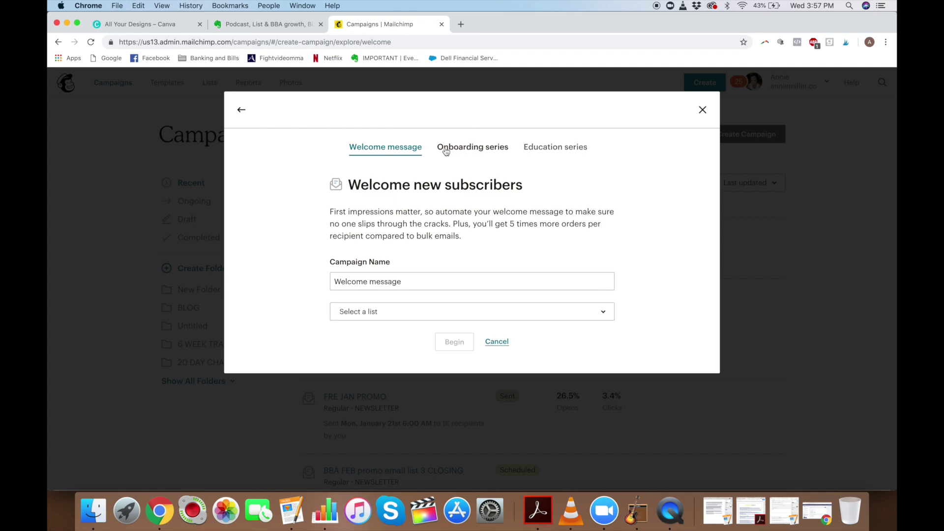
pyautogui.click(542, 150)
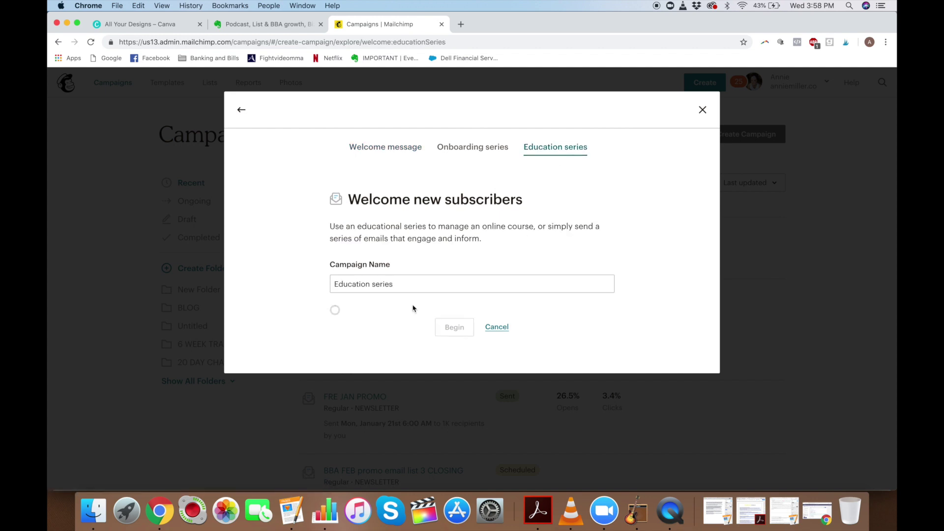
# - Name it 'Program drip email to fake list', target the fake list, and create the workflow
pyautogui.moveTo(398, 284); pyautogui.dragTo(336, 285)
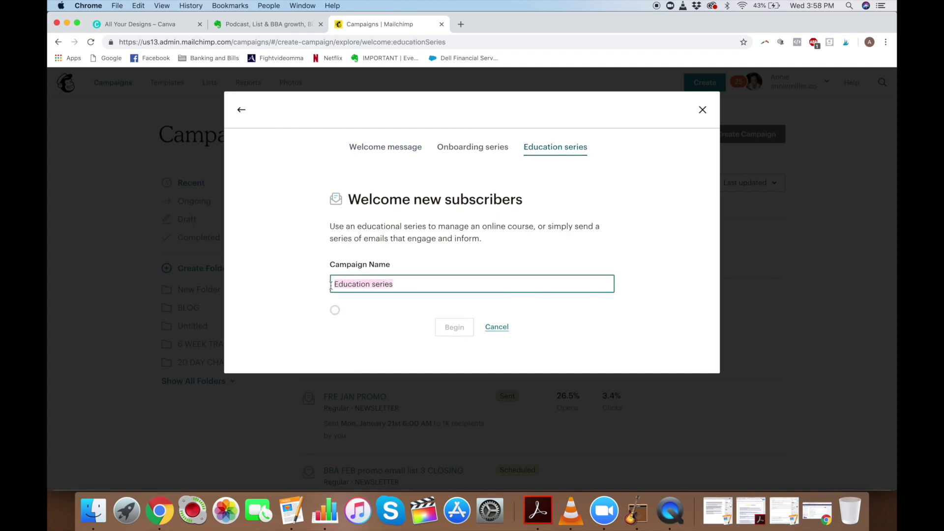
pyautogui.write('Prog')
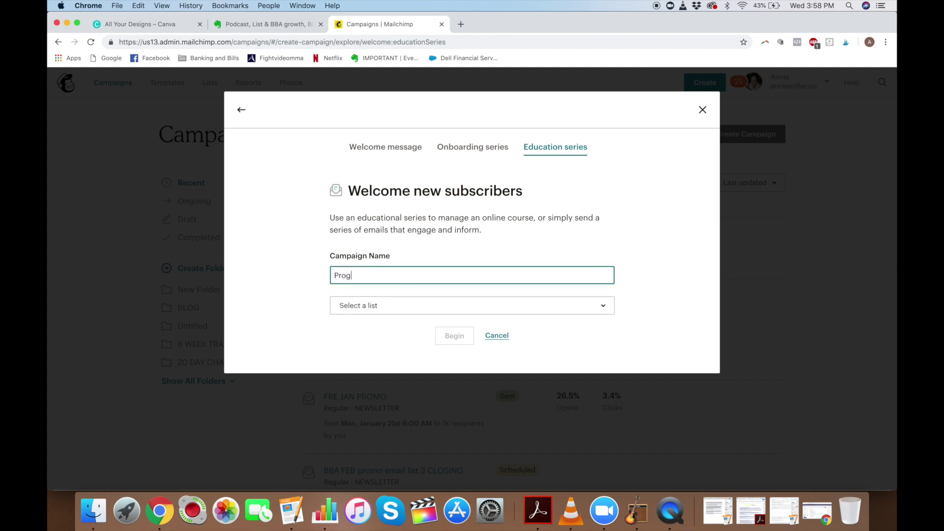
pyautogui.write('ram drip email to fake list')
pyautogui.click(377, 306)
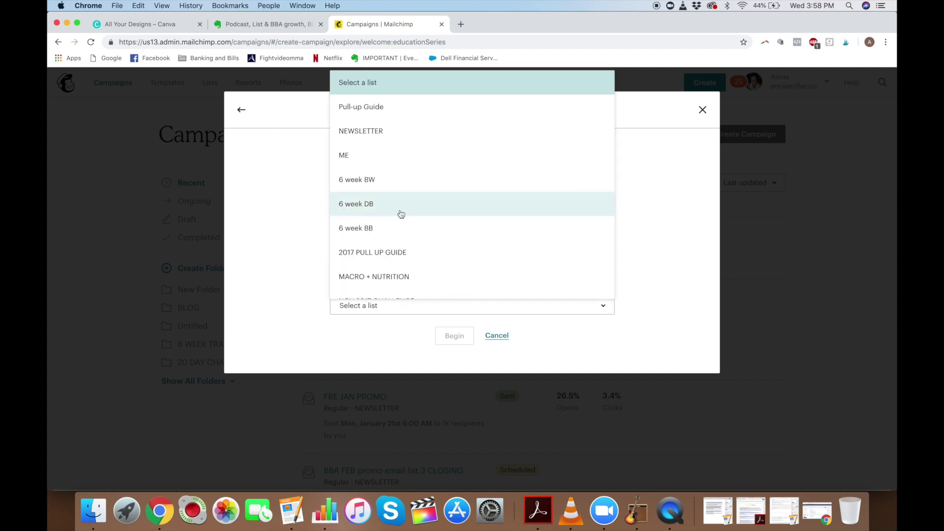
pyautogui.scroll(-5, 401, 212)
pyautogui.scroll(-10, 401, 213)
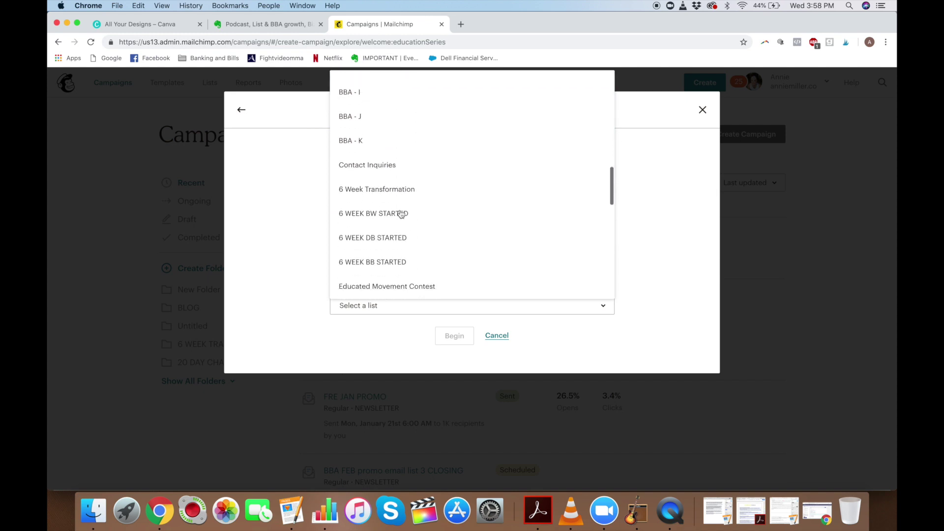
pyautogui.scroll(-10, 400, 214)
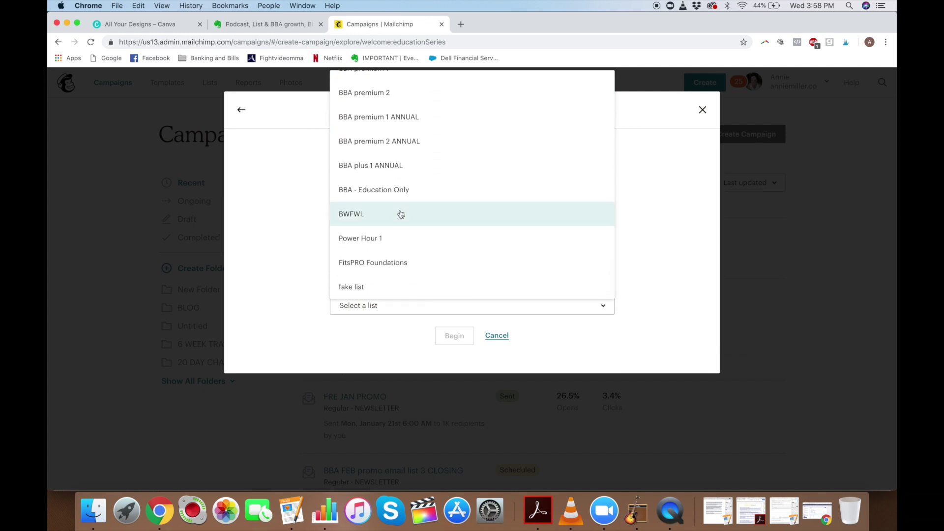
pyautogui.click(358, 287)
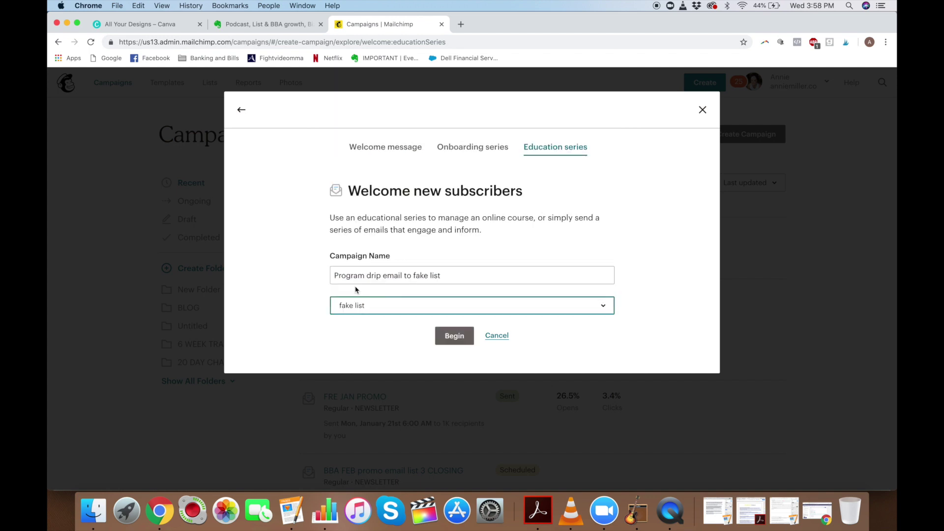
pyautogui.click(454, 337)
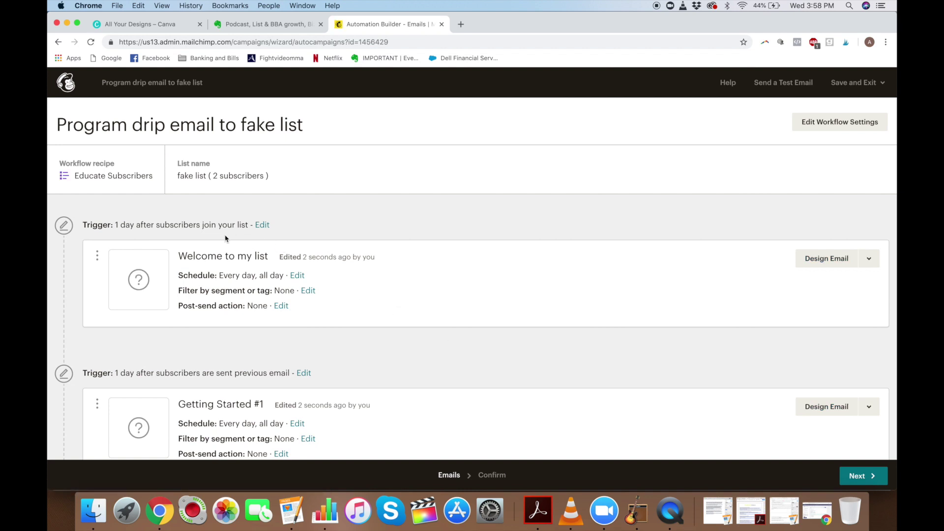
# - Make the first email's trigger fire immediately, including when subscribers are imported
pyautogui.click(262, 225)
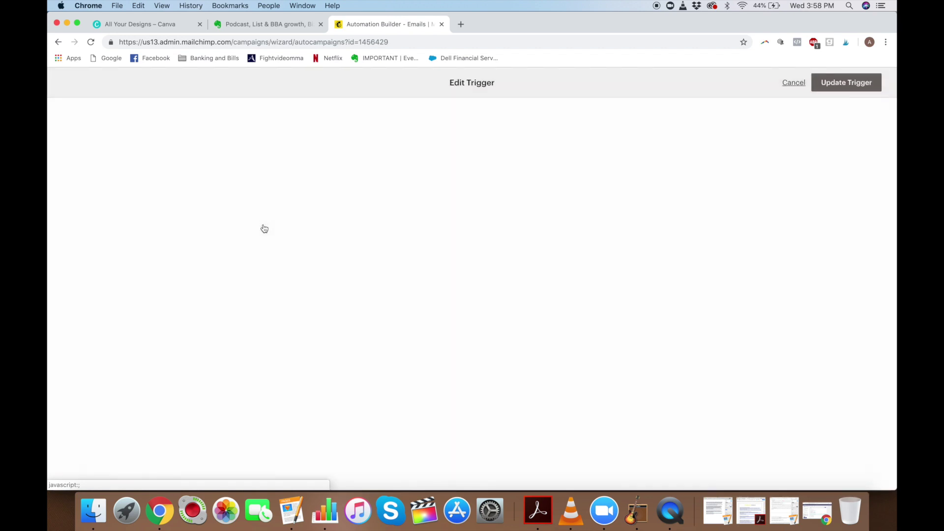
pyautogui.click(169, 225)
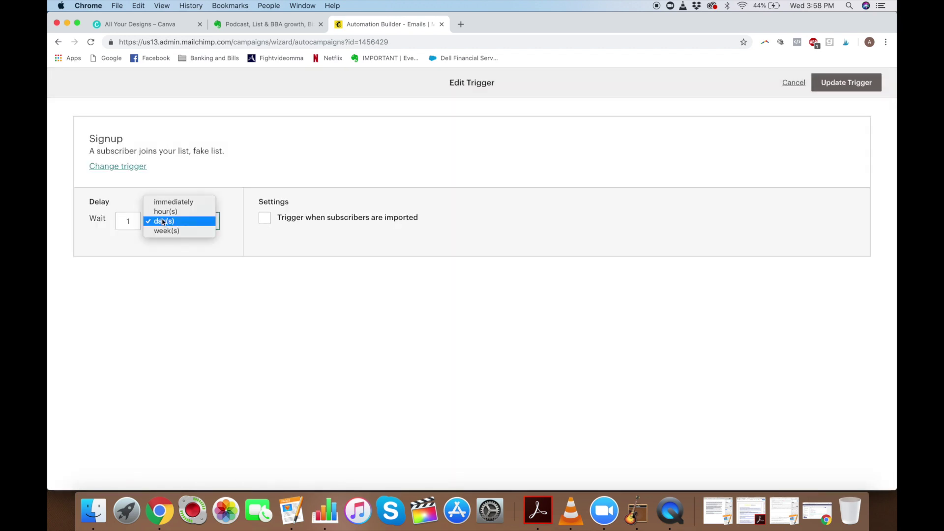
pyautogui.click(166, 202)
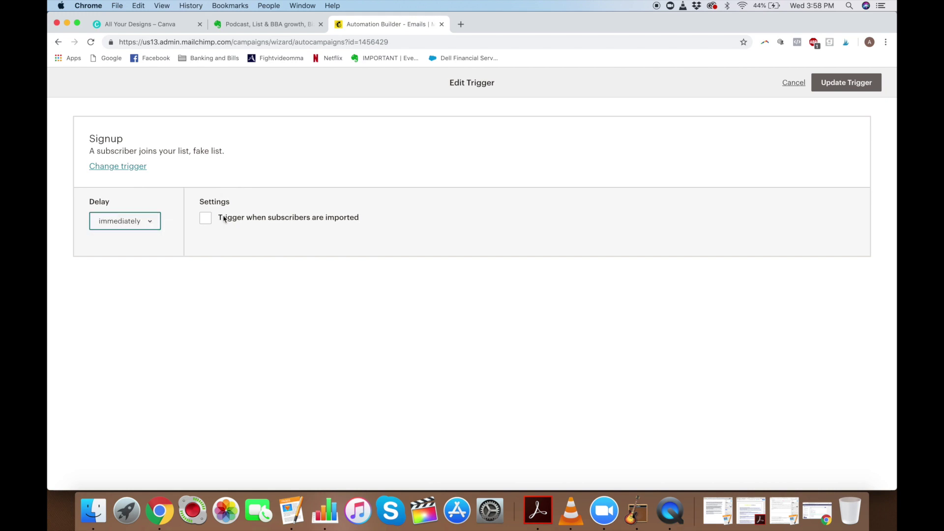
pyautogui.click(206, 219)
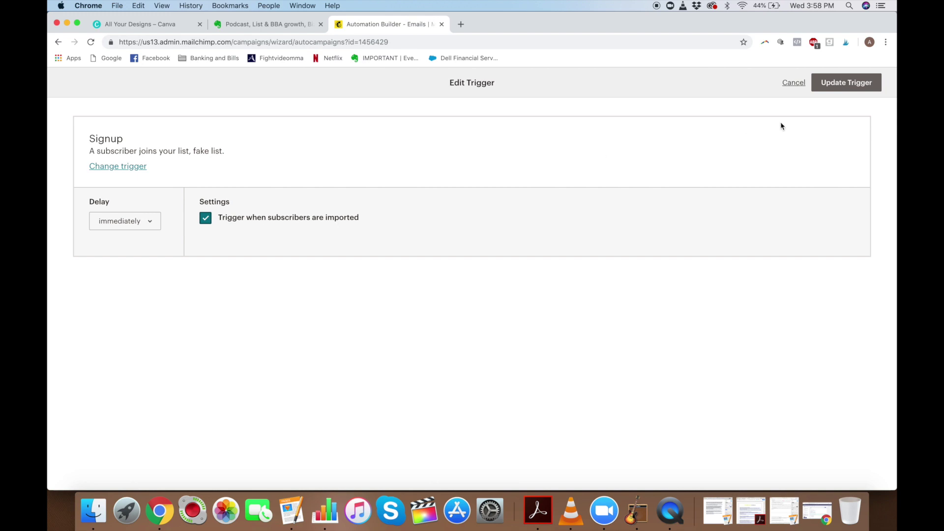
pyautogui.click(850, 84)
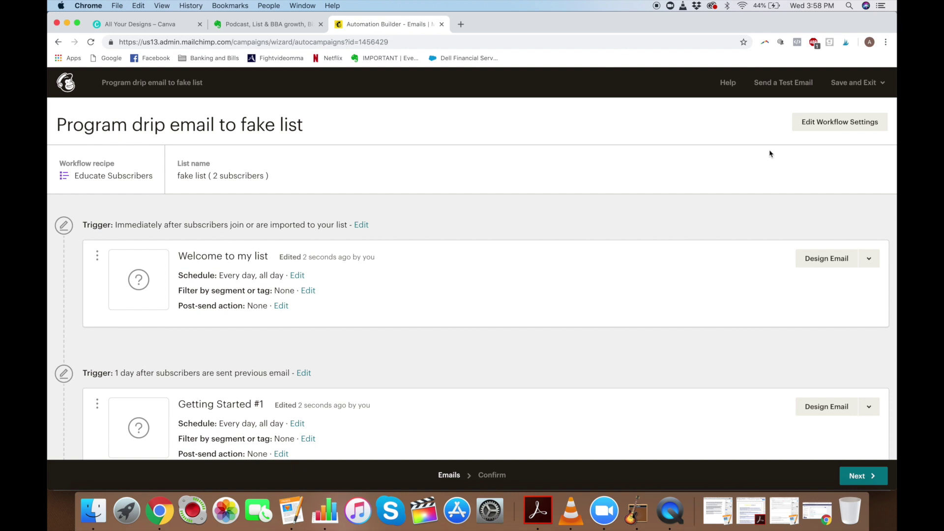
pyautogui.click(847, 124)
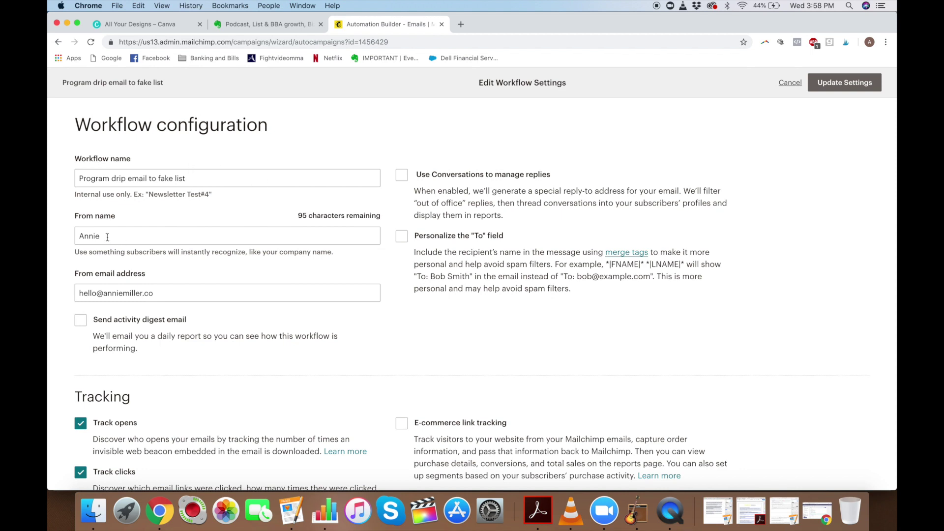
# - Review the workflow's sender name and sender email address
pyautogui.click(77, 236)
pyautogui.click(162, 293)
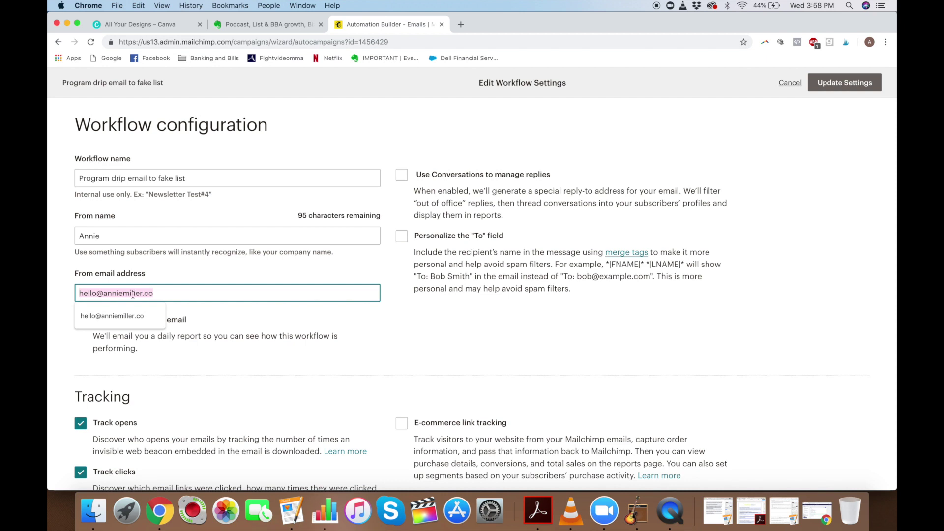
pyautogui.click(179, 289)
pyautogui.click(217, 365)
pyautogui.scroll(-3, 217, 364)
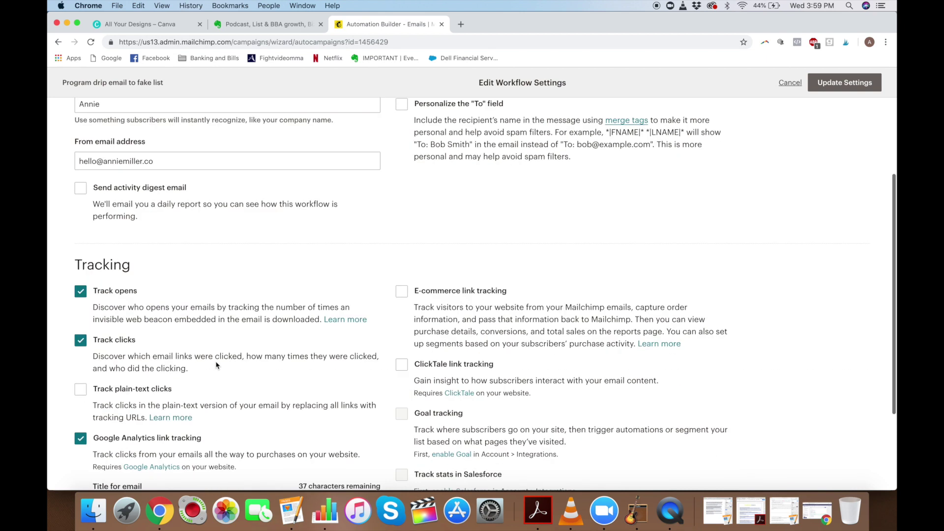
pyautogui.scroll(-5, 185, 426)
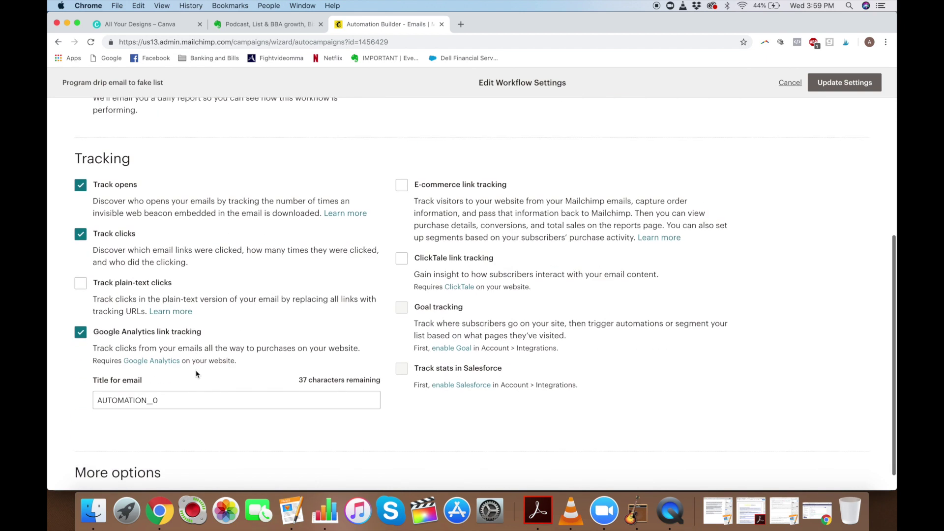
pyautogui.scroll(5, 196, 374)
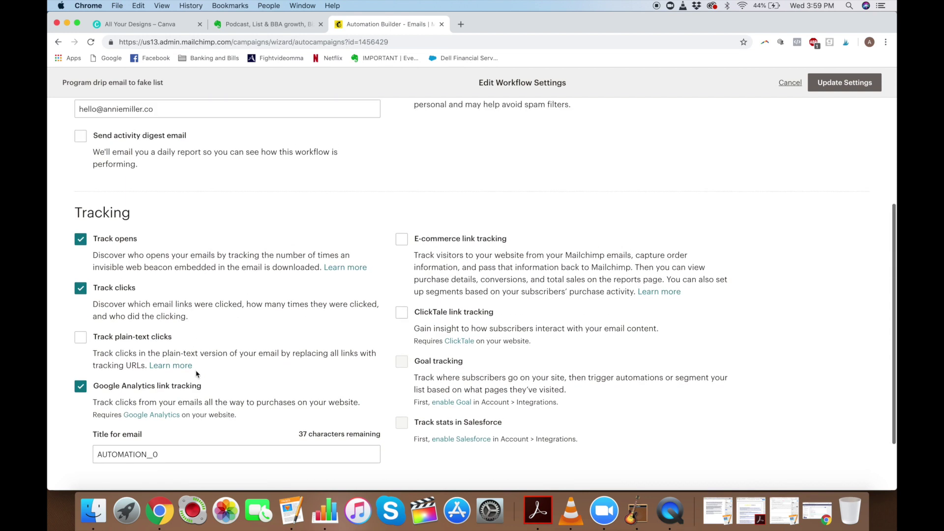
pyautogui.scroll(4, 196, 374)
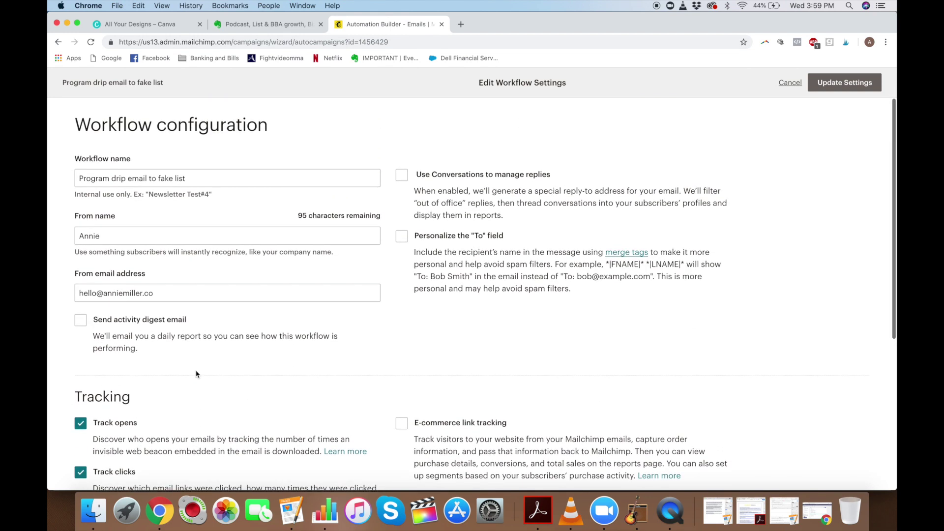
# - Personalize the To field with the *|FNAME|* merge tag and save the workflow settings
pyautogui.click(401, 236)
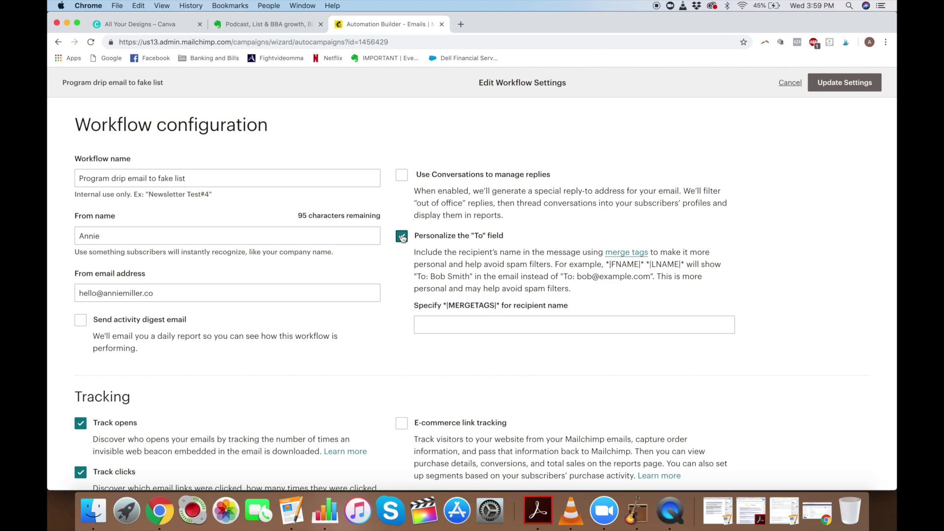
pyautogui.click(438, 329)
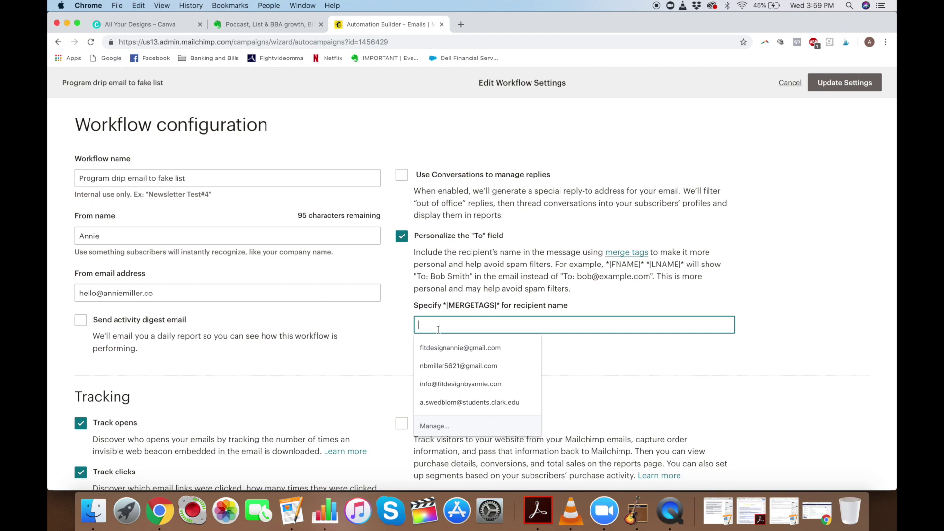
pyautogui.write('*|')
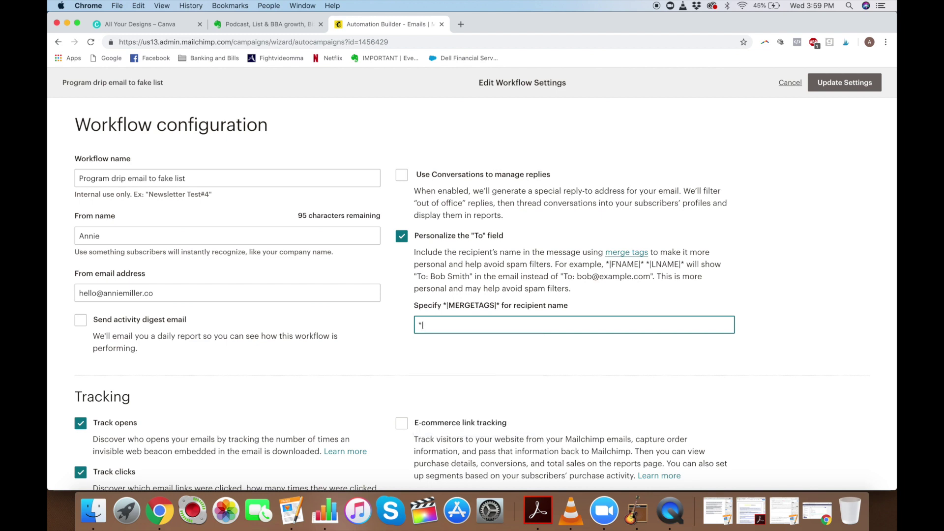
pyautogui.write('FNAME|*')
pyautogui.click(448, 356)
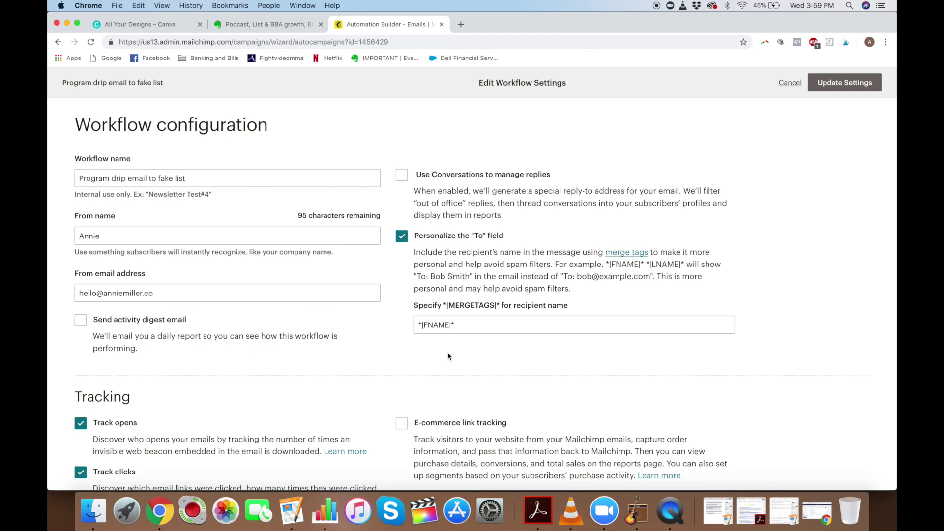
pyautogui.click(847, 87)
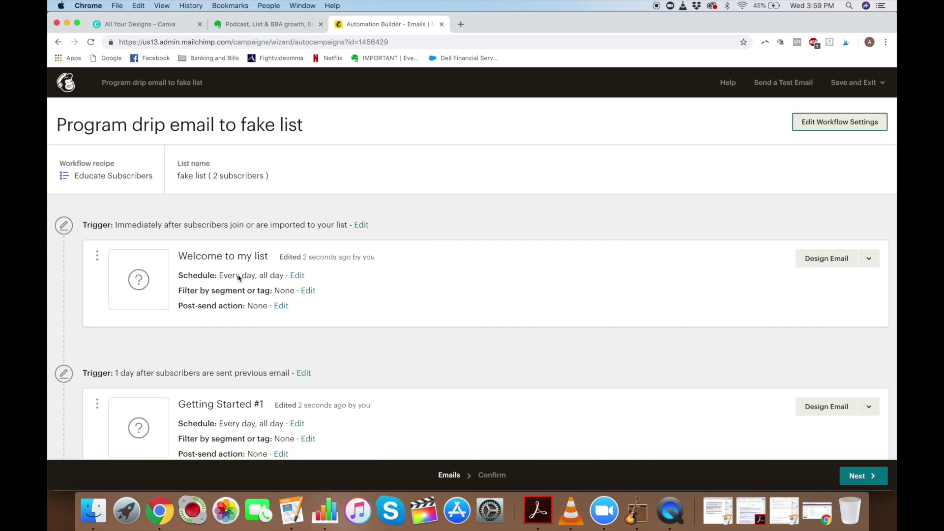
# - Give the Welcome to my list email the subject 'hey there welcome to the program'
pyautogui.click(831, 261)
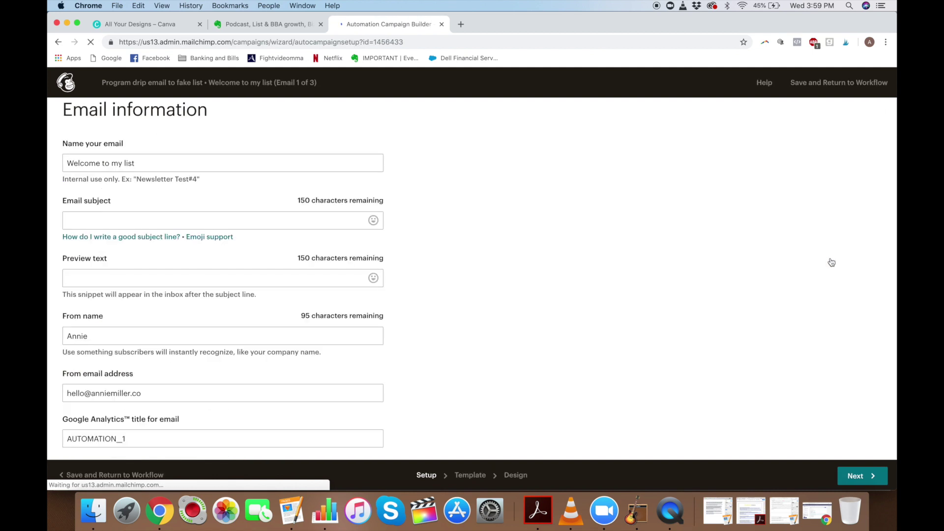
pyautogui.click(138, 222)
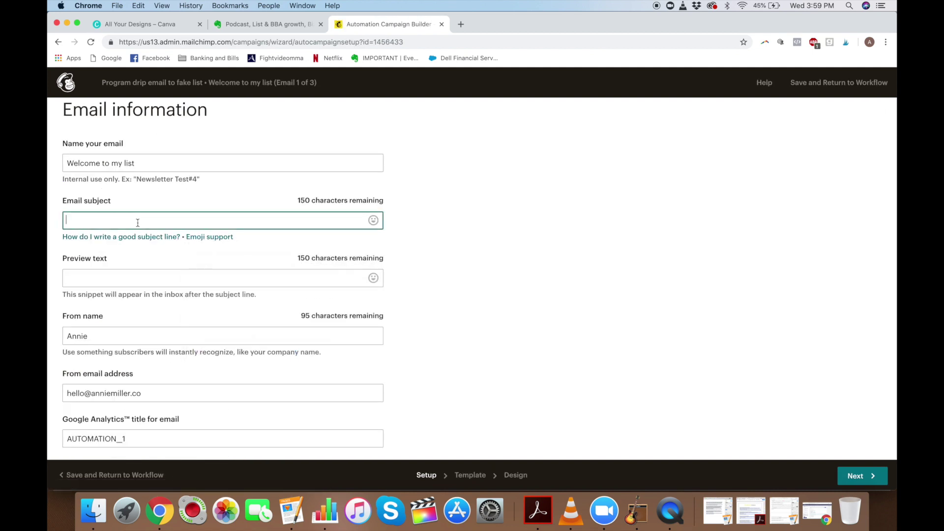
pyautogui.write('hey there welcome to the program')
# - Check the preview text and sender fields, then continue to template selection
pyautogui.click(79, 283)
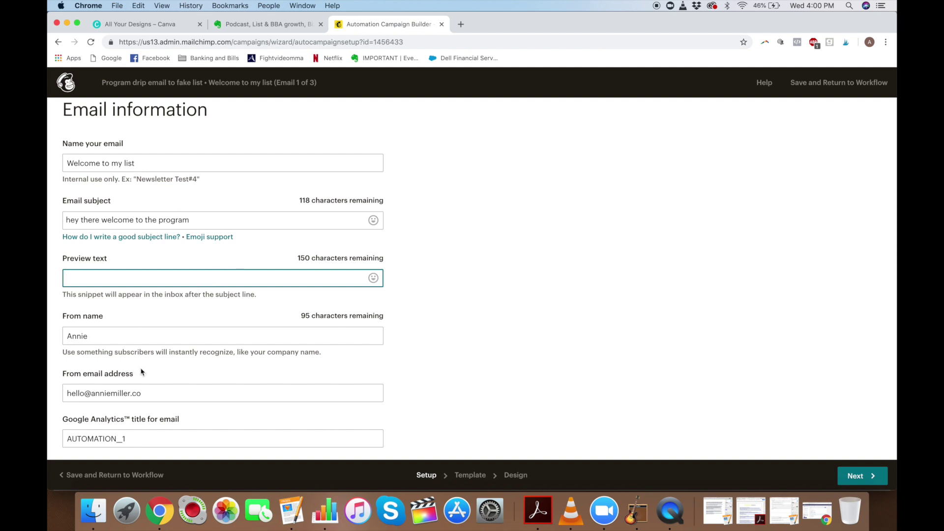
pyautogui.click(101, 339)
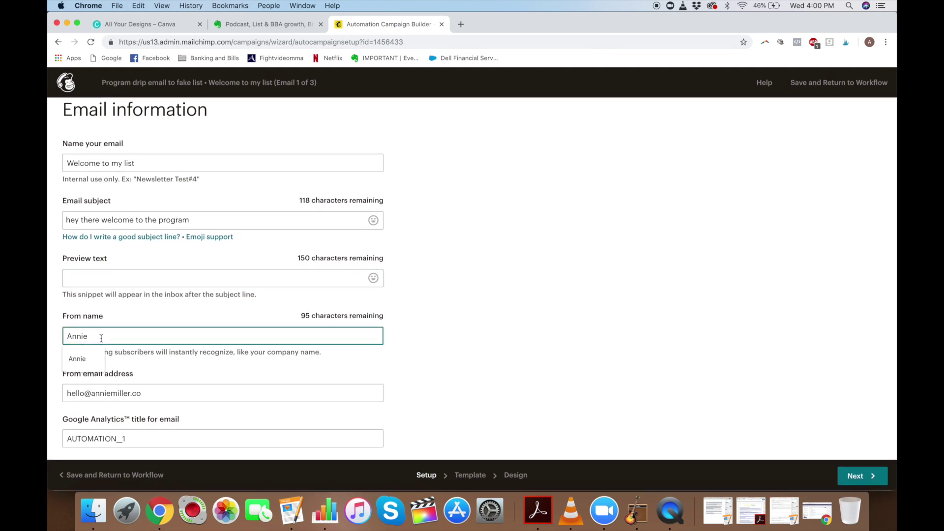
pyautogui.click(166, 390)
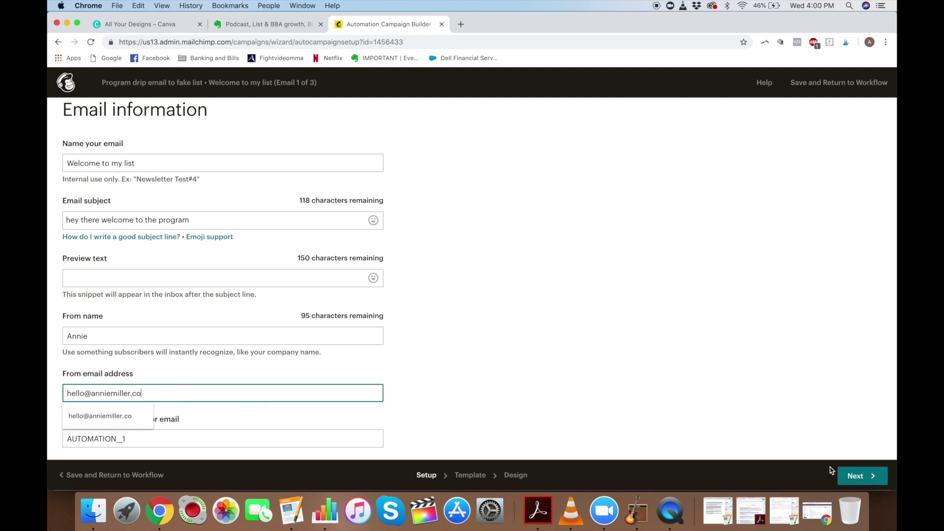
pyautogui.click(864, 480)
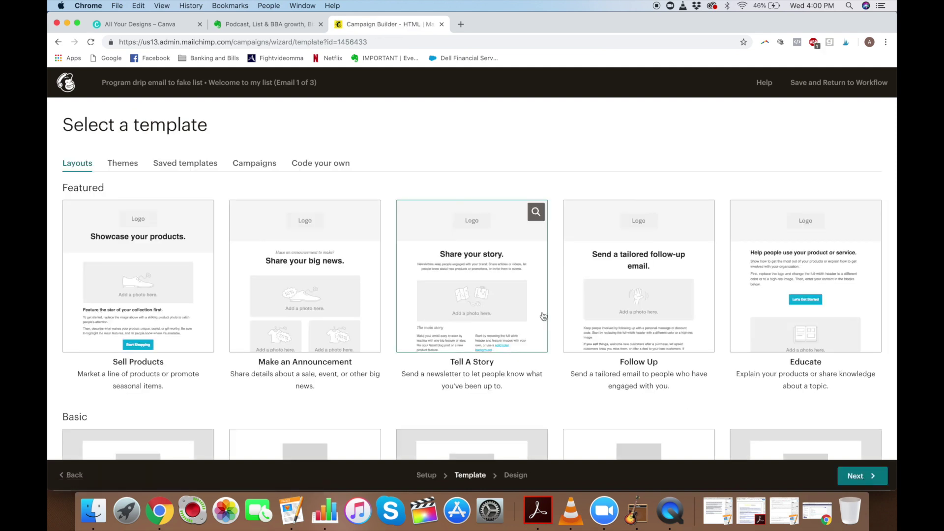
# - Search saved templates for 'welcome' and use the BBA BASIC WELCOME template
pyautogui.click(177, 166)
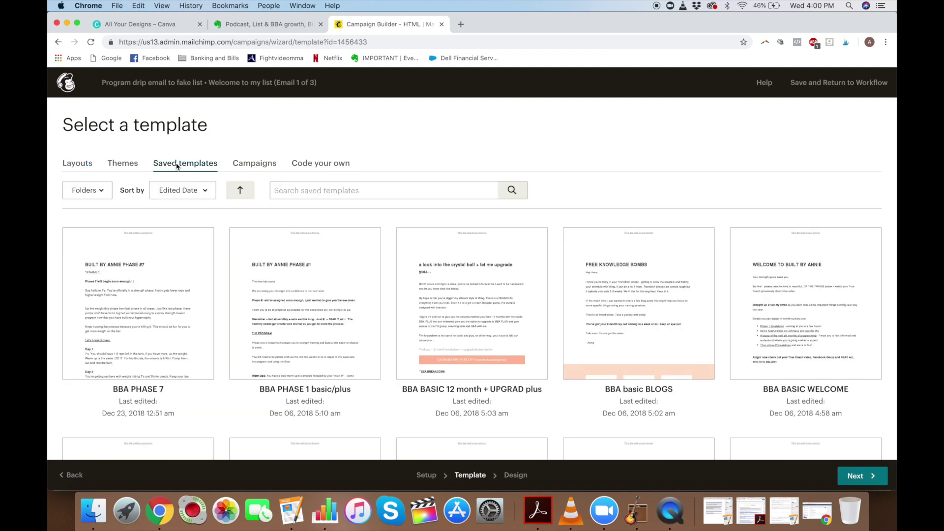
pyautogui.scroll(-10, 346, 358)
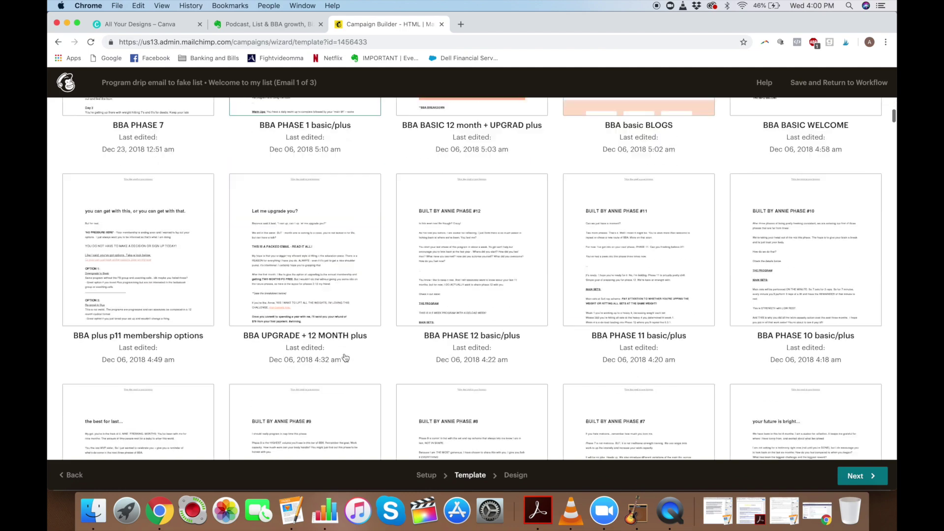
pyautogui.scroll(-20, 345, 358)
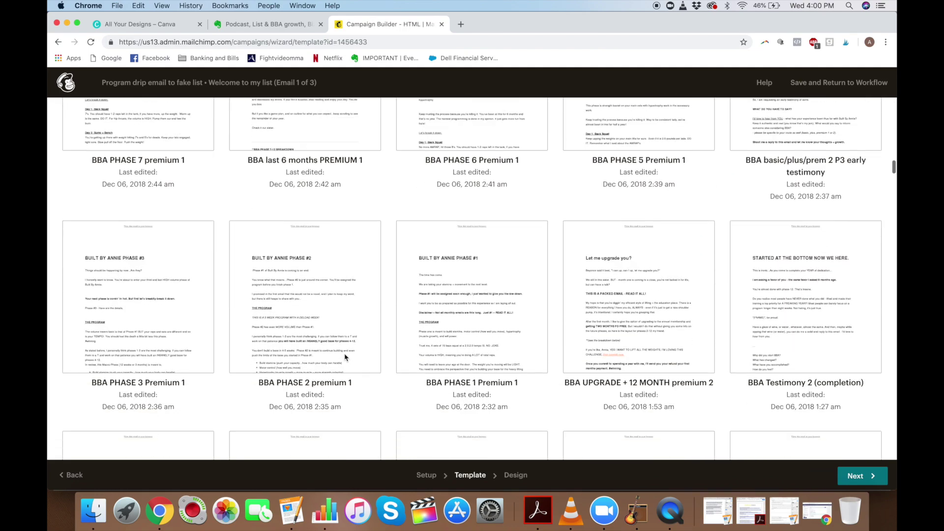
pyautogui.scroll(20, 346, 357)
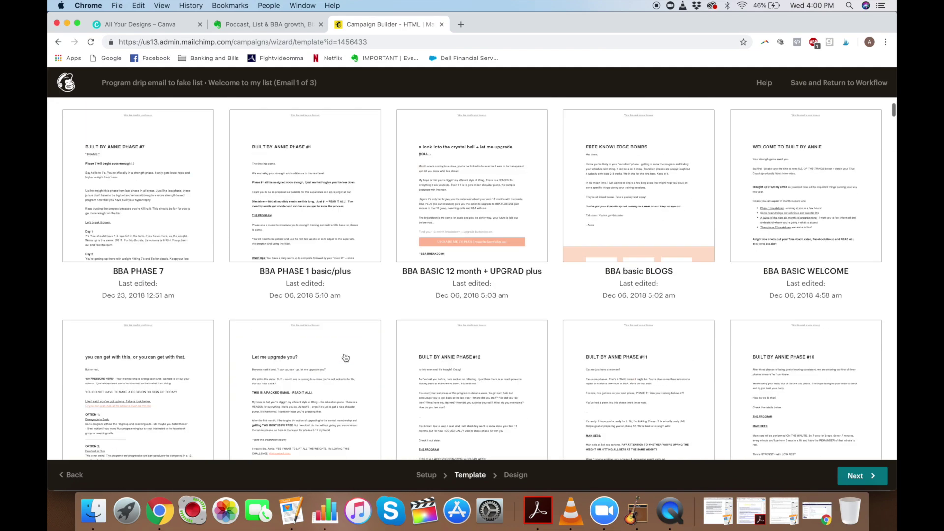
pyautogui.click(359, 193)
pyautogui.write('we')
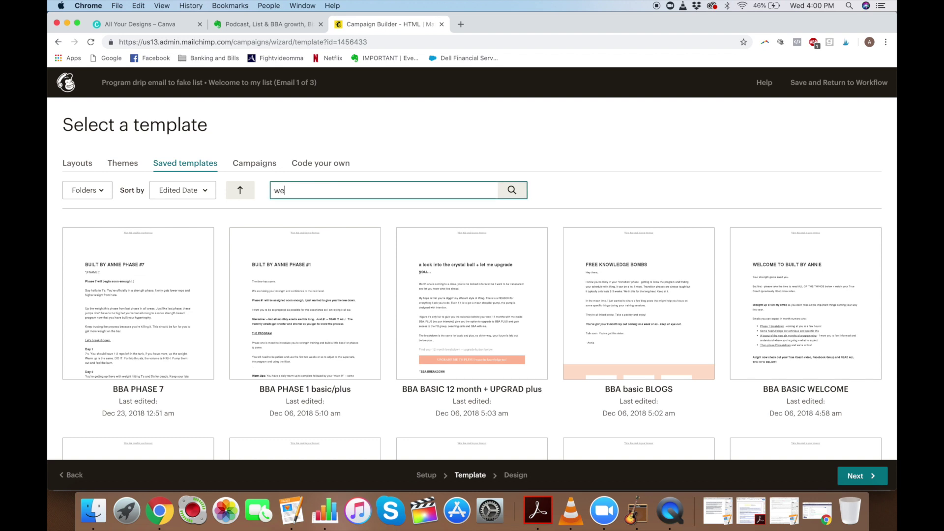
pyautogui.write('lcome')
pyautogui.press('Return')
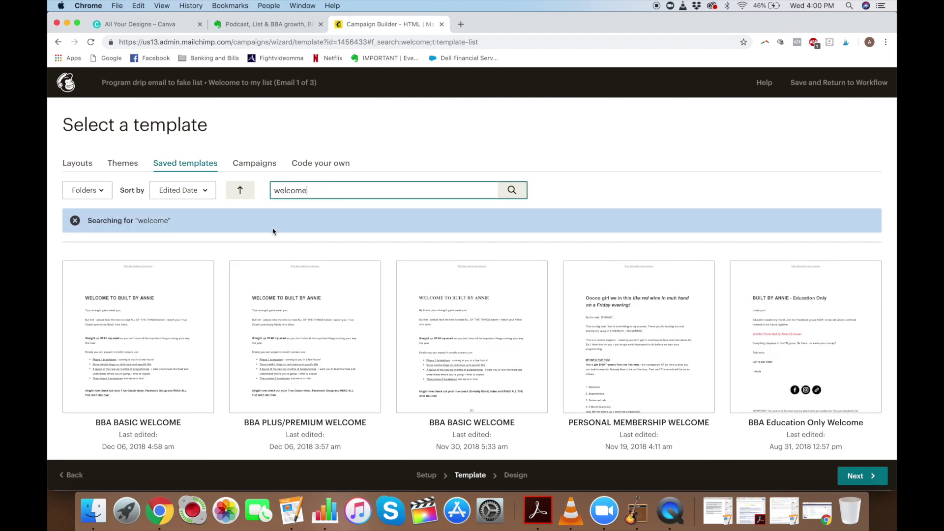
pyautogui.click(127, 338)
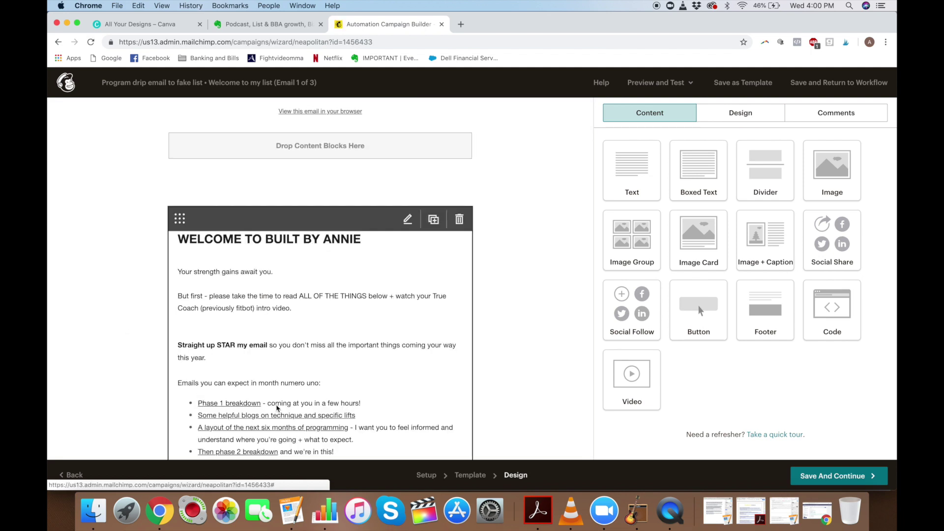
# - Review the welcome email preview, opening and closing the welcome text block unchanged
pyautogui.scroll(-10, 277, 408)
pyautogui.scroll(-10, 277, 408)
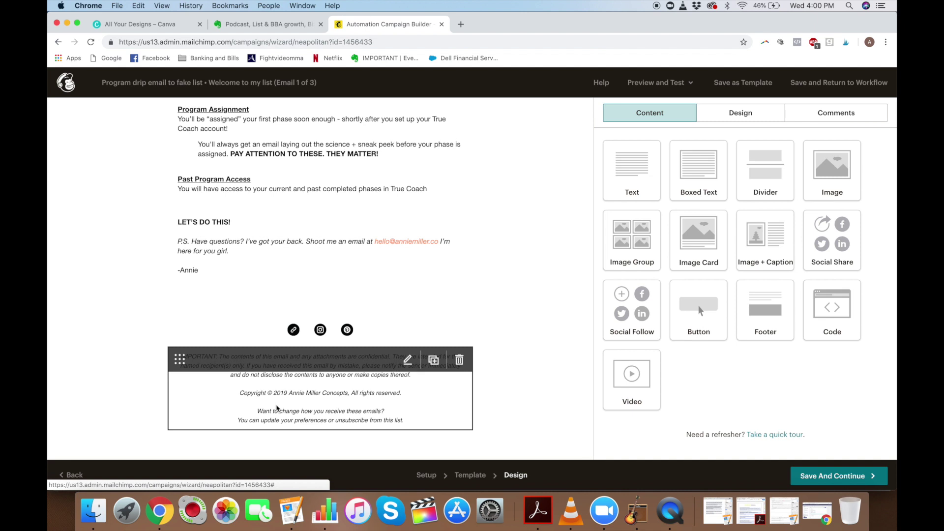
pyautogui.scroll(20, 276, 408)
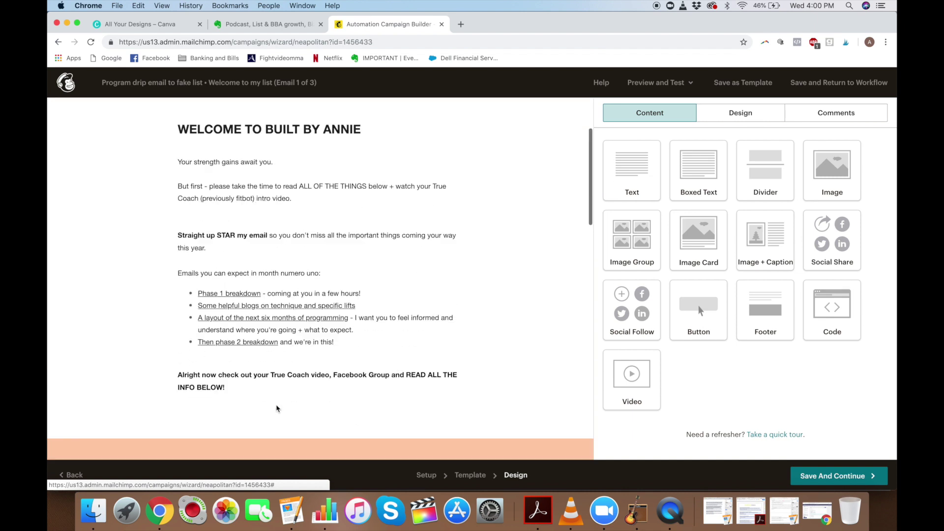
pyautogui.scroll(-20, 277, 408)
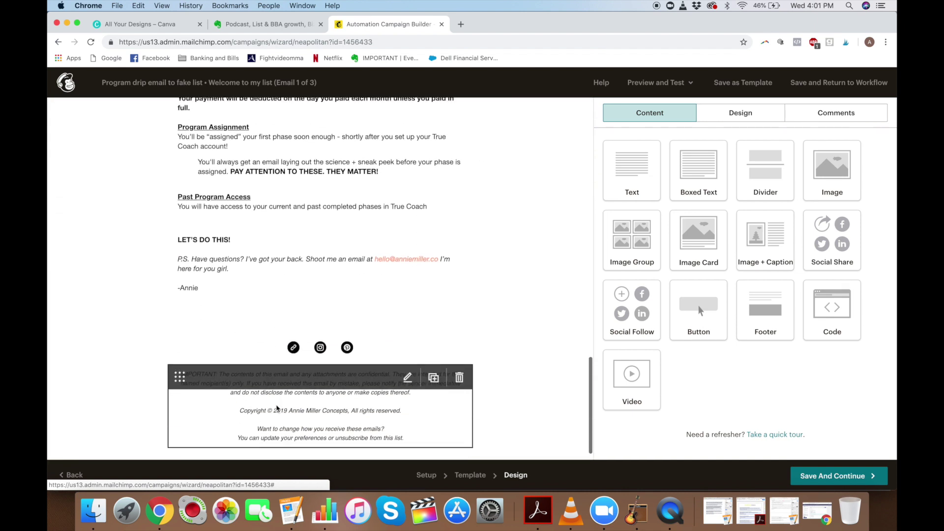
pyautogui.scroll(-1, 276, 408)
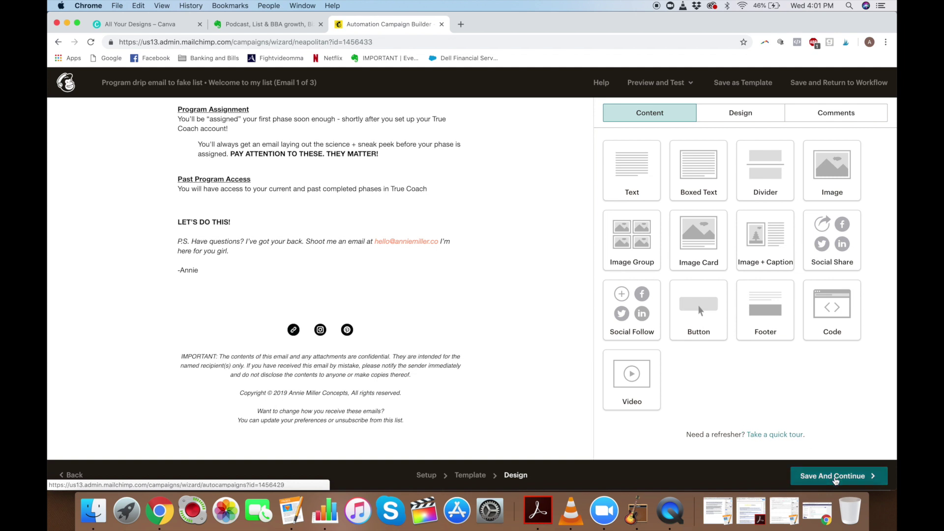
pyautogui.scroll(10, 440, 276)
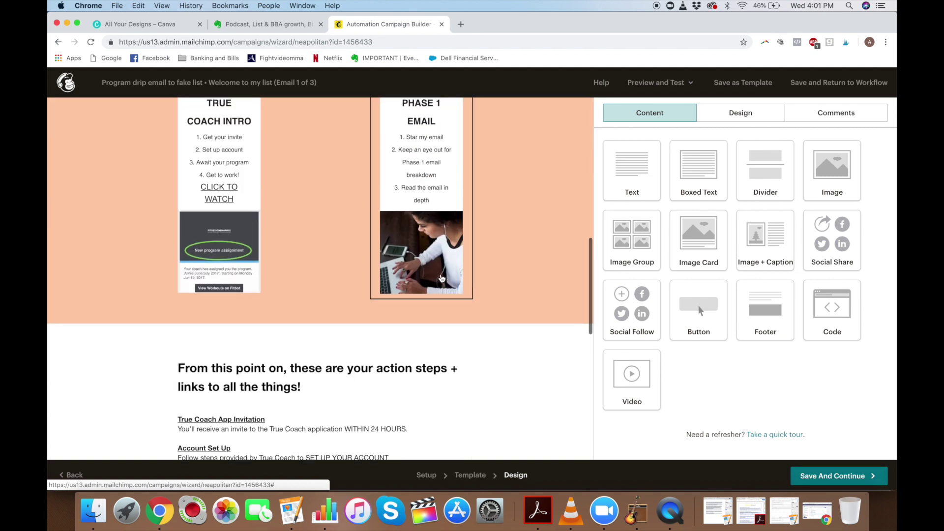
pyautogui.scroll(10, 440, 278)
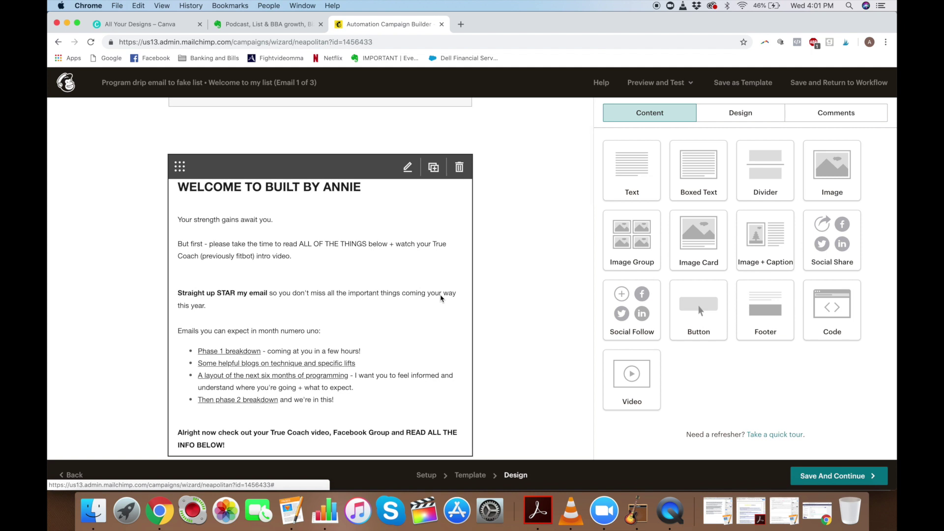
pyautogui.click(400, 300)
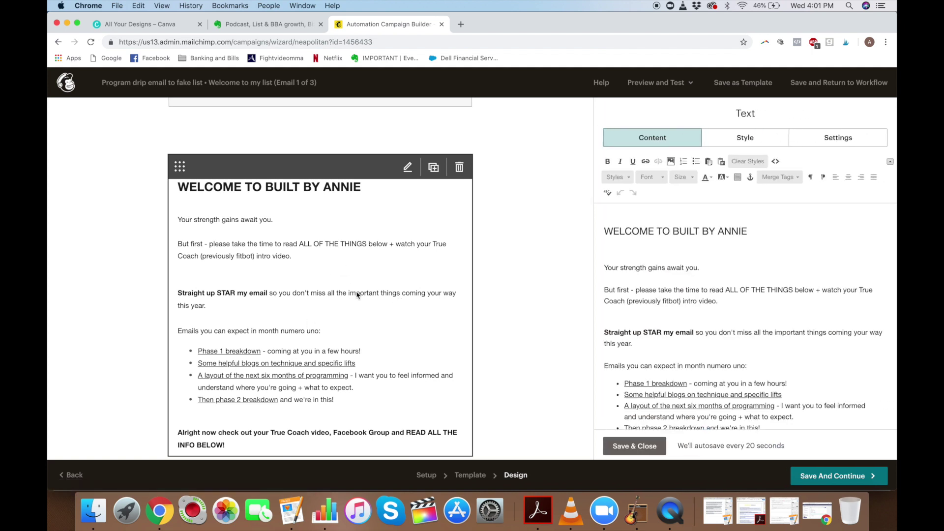
pyautogui.click(711, 312)
pyautogui.click(632, 445)
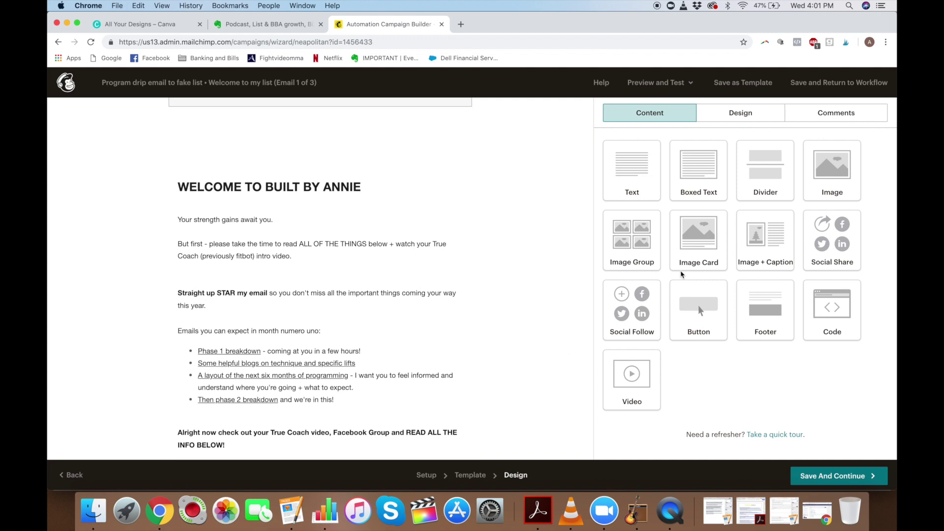
# - Inspect the Phase 1 image card, then save the design and return to the workflow
pyautogui.scroll(-10, 438, 339)
pyautogui.scroll(3, 435, 350)
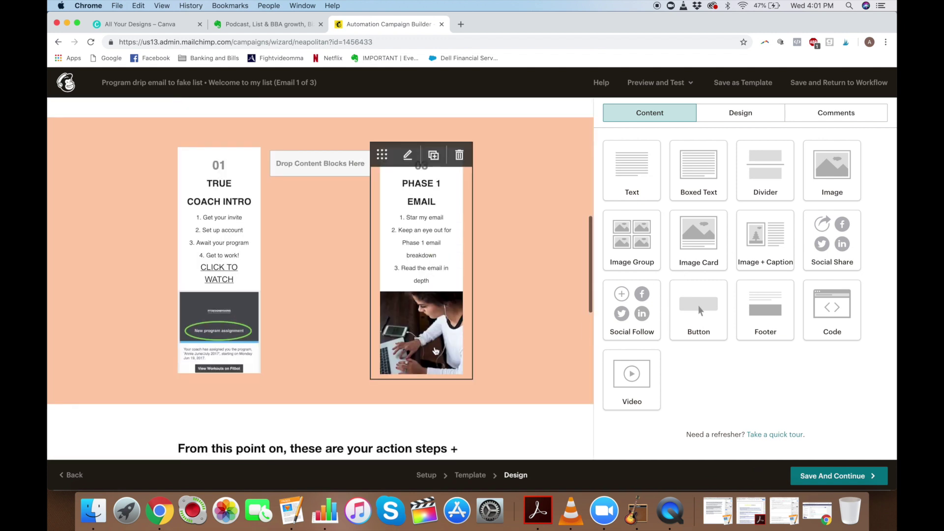
pyautogui.click(399, 199)
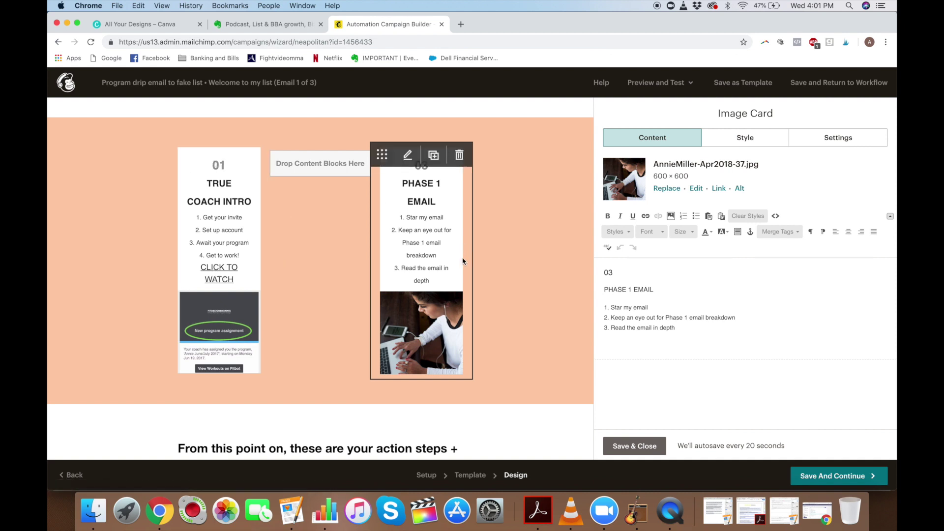
pyautogui.scroll(10, 481, 307)
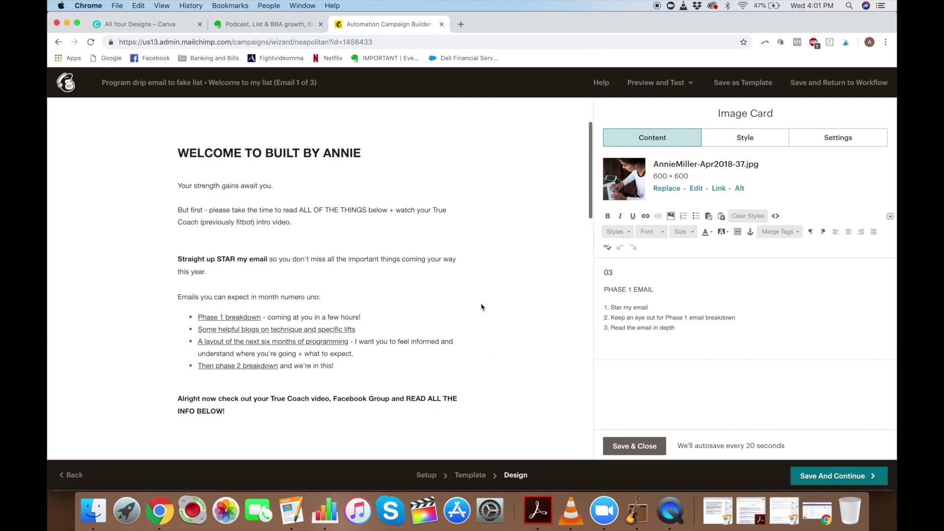
pyautogui.scroll(-10, 481, 308)
pyautogui.scroll(-5, 481, 307)
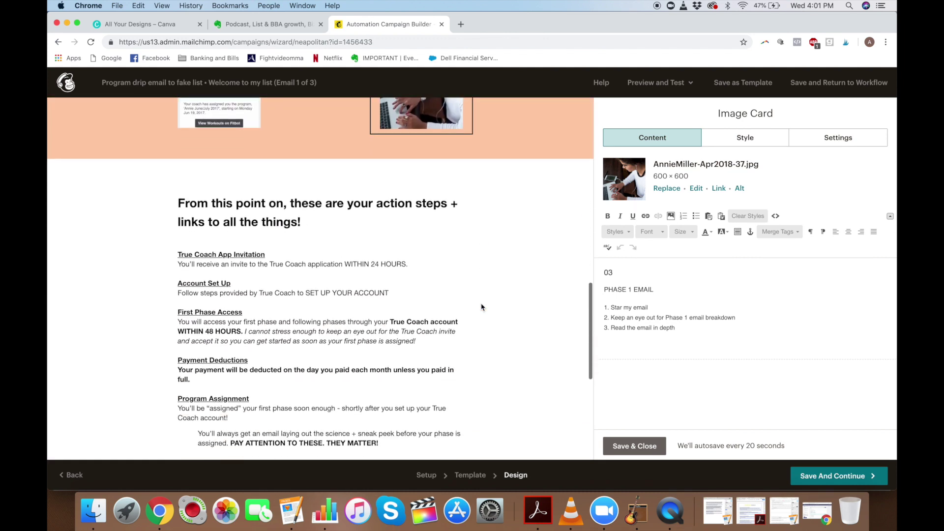
pyautogui.scroll(10, 481, 307)
pyautogui.scroll(3, 481, 307)
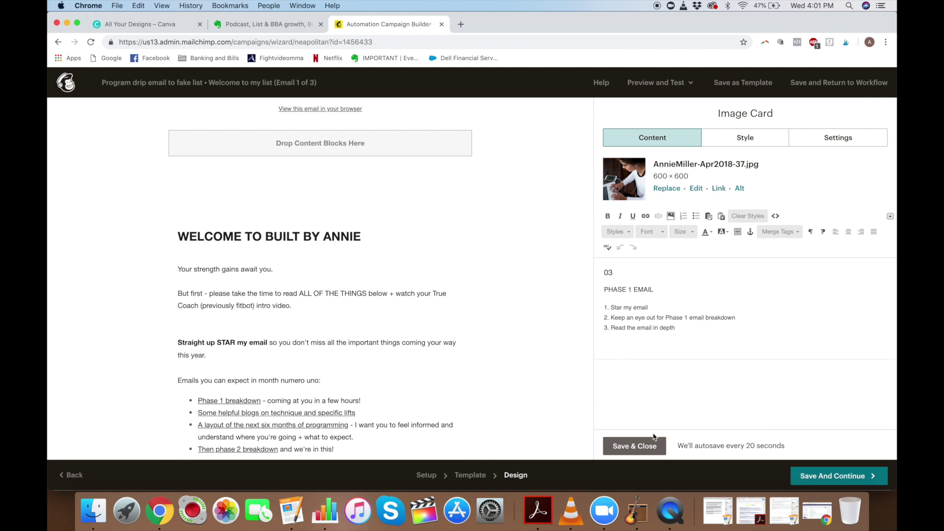
pyautogui.click(818, 482)
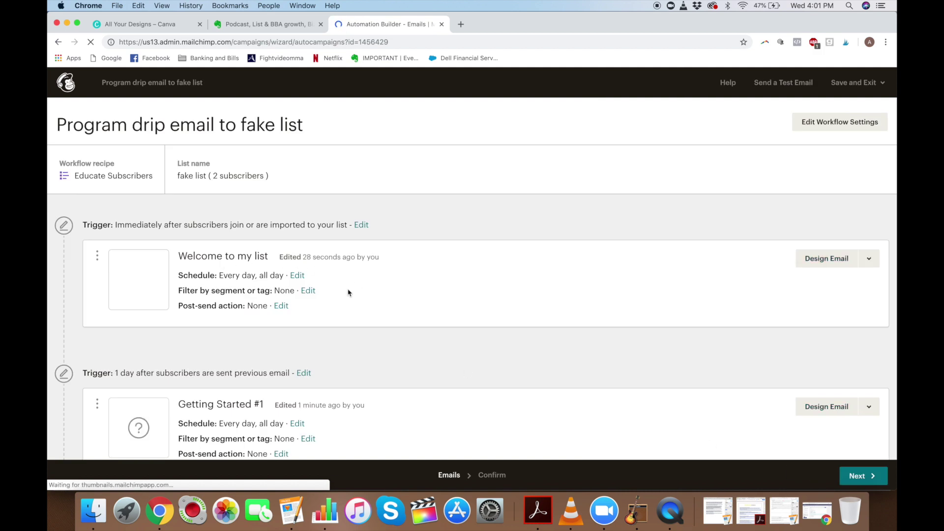
# - Delay Getting Started #1 by 2 weeks after the previous email
pyautogui.scroll(-3, 347, 290)
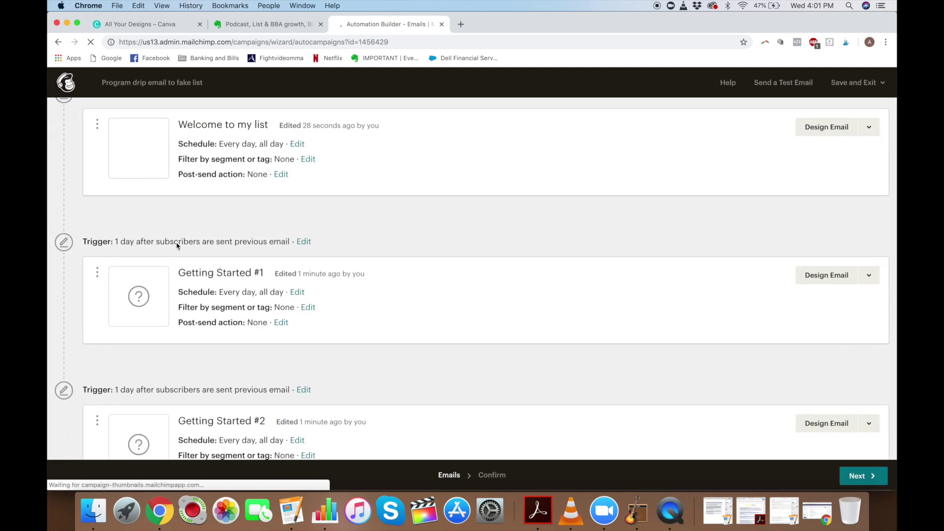
pyautogui.click(303, 242)
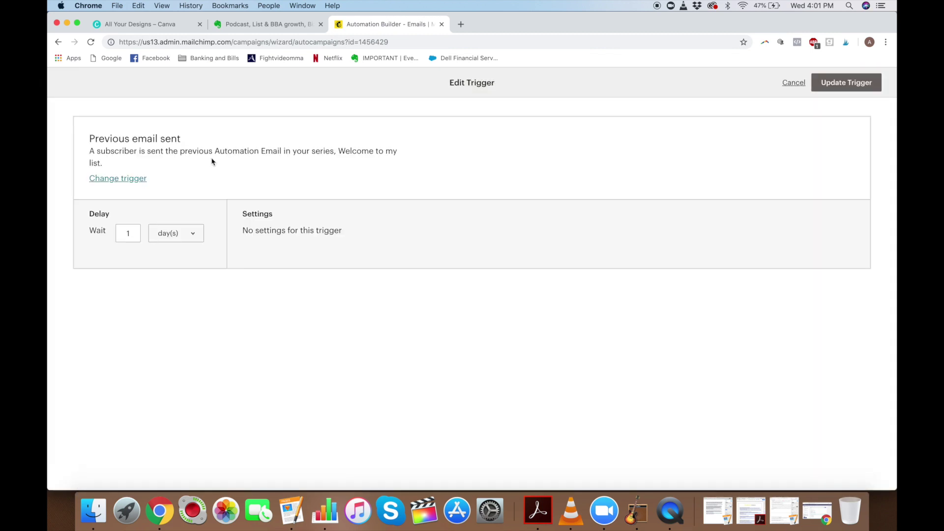
pyautogui.click(135, 229)
pyautogui.write('2')
pyautogui.click(155, 238)
pyautogui.click(166, 243)
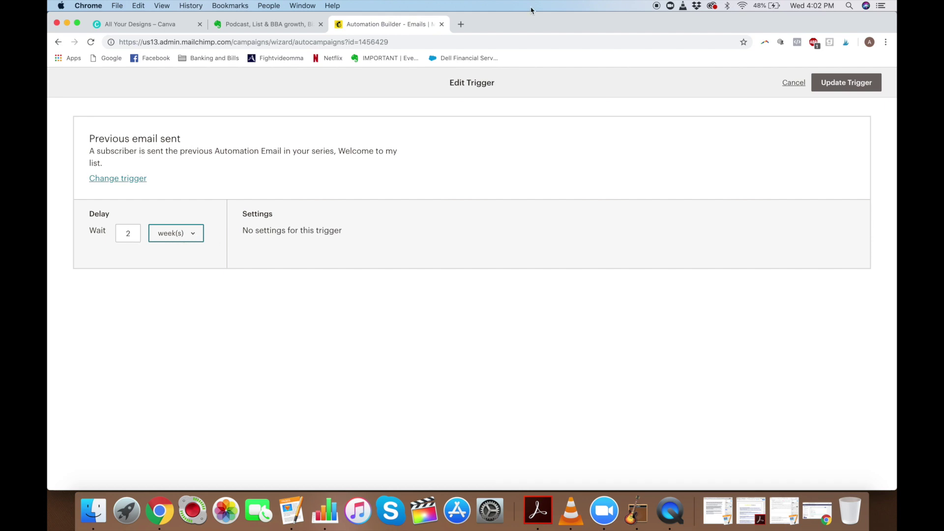
pyautogui.click(841, 85)
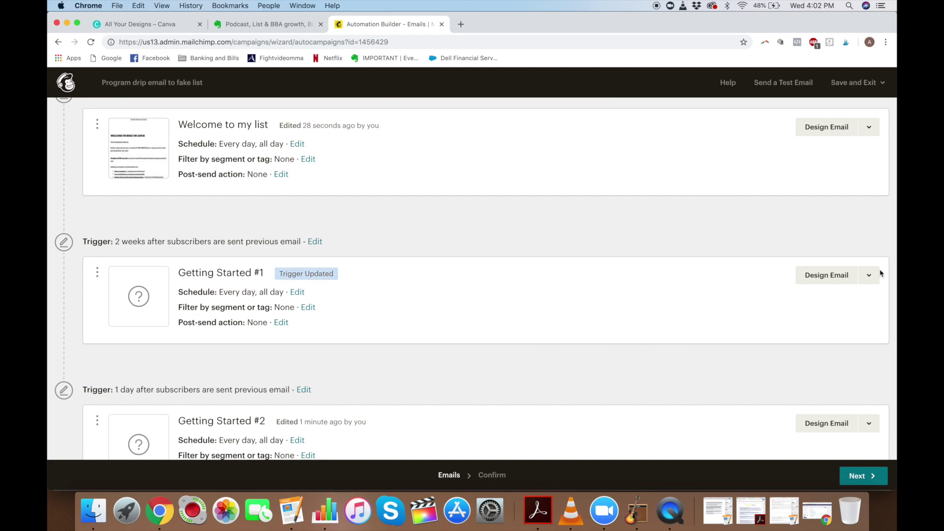
# - Delay Getting Started #2 by 3 weeks after the previous email
pyautogui.scroll(-2, 611, 338)
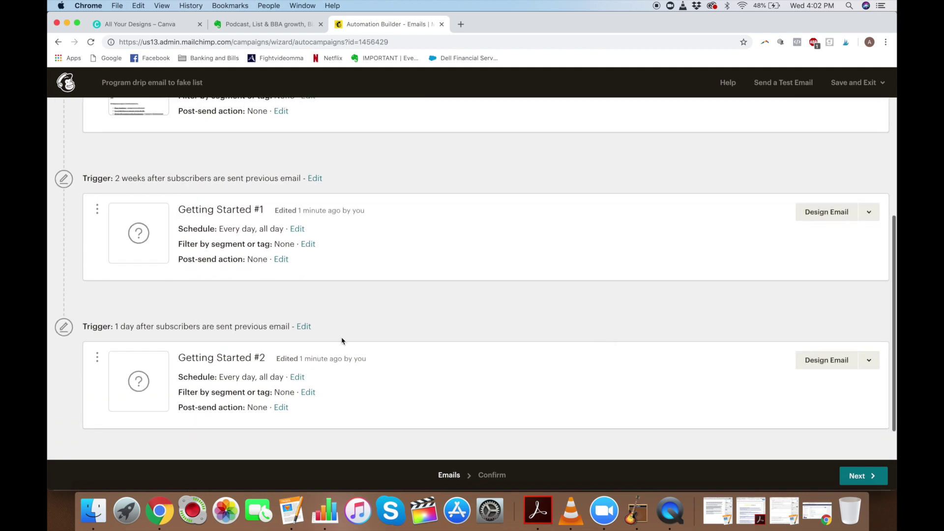
pyautogui.click(303, 326)
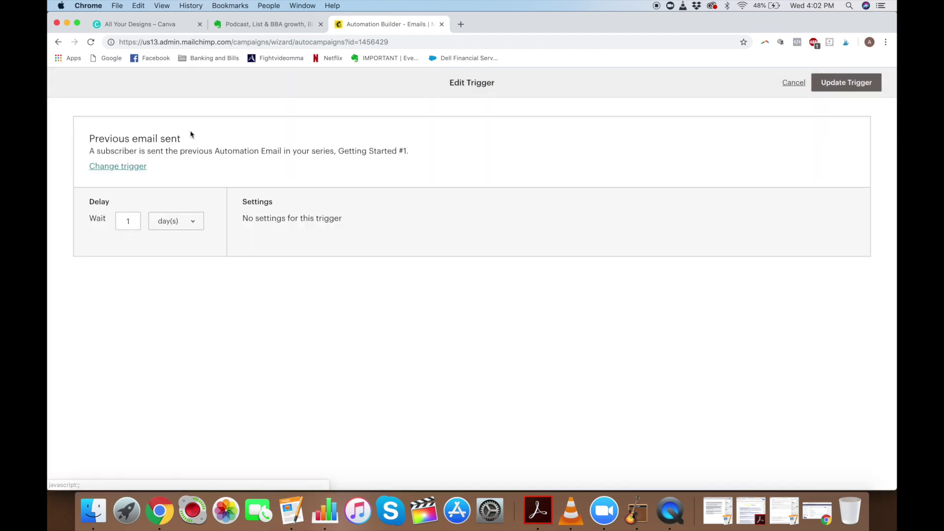
pyautogui.click(134, 222)
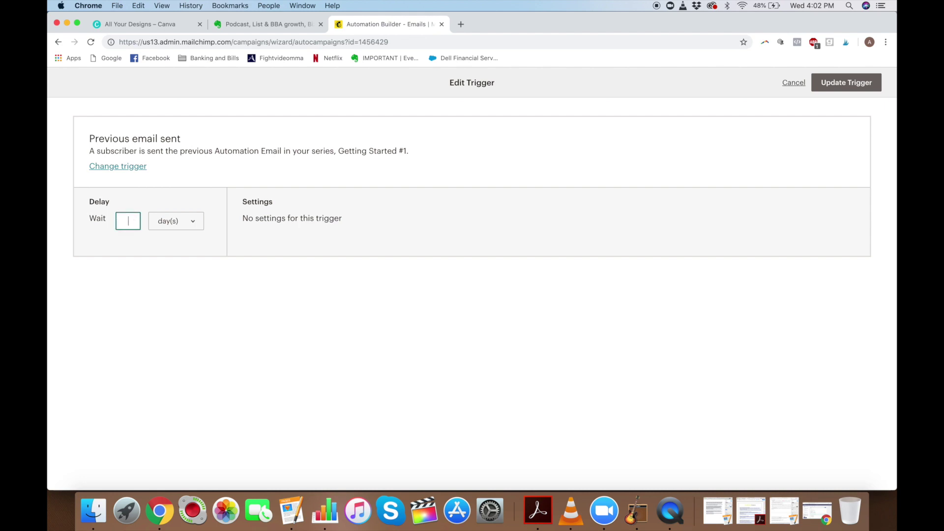
pyautogui.write('3')
pyautogui.click(181, 220)
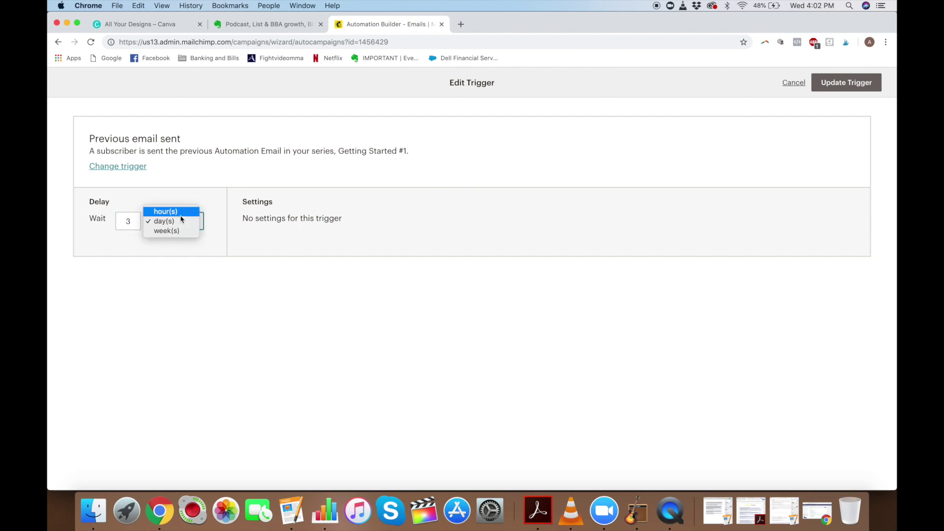
pyautogui.click(177, 234)
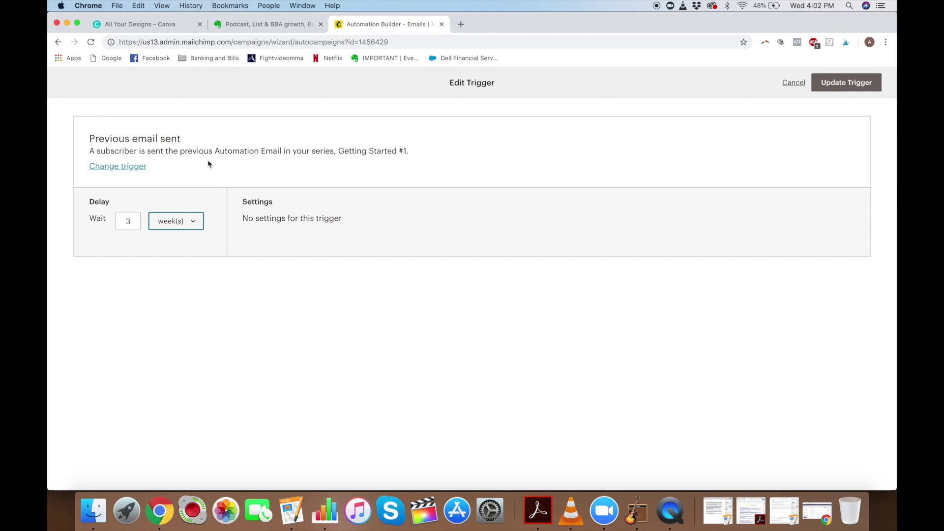
pyautogui.click(842, 84)
pyautogui.scroll(-2, 444, 353)
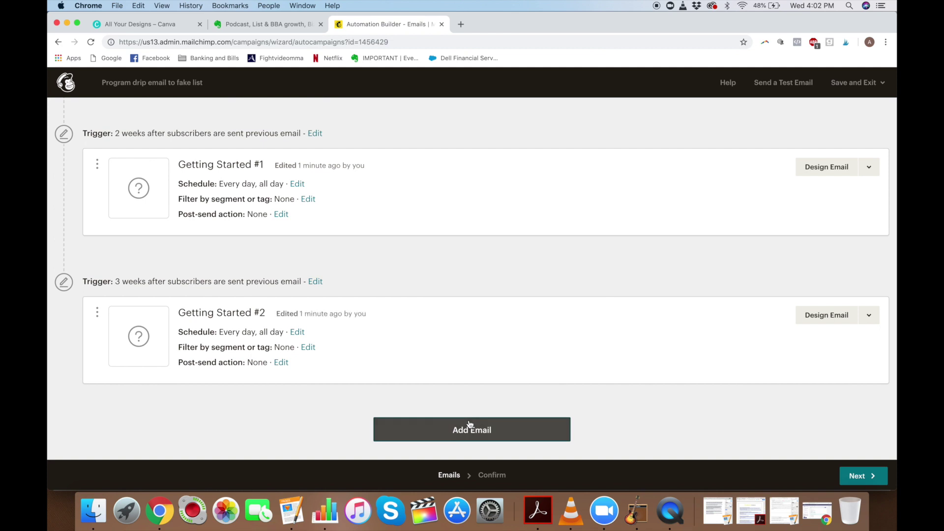
# - Add Automation Email #4, sent 1 day after the previous email, and review the whole sequence
pyautogui.click(470, 426)
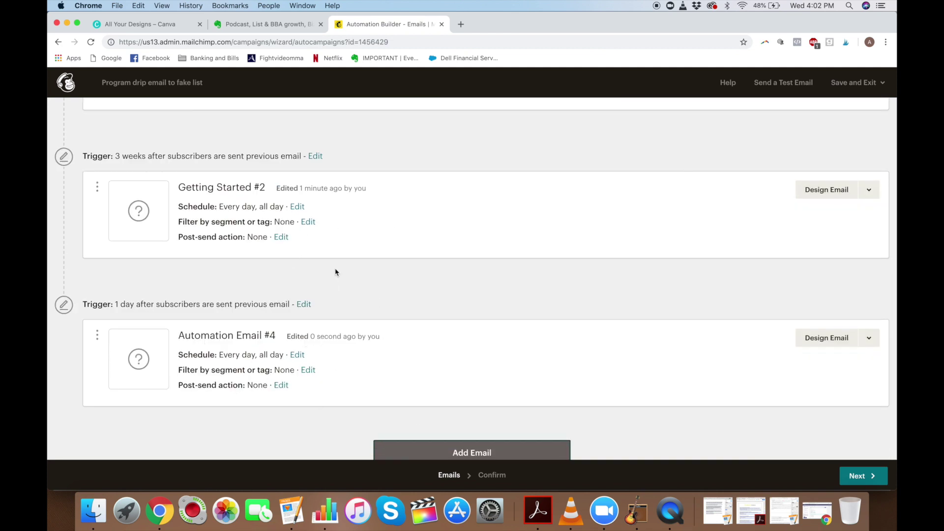
pyautogui.scroll(10, 336, 272)
pyautogui.scroll(-4, 336, 272)
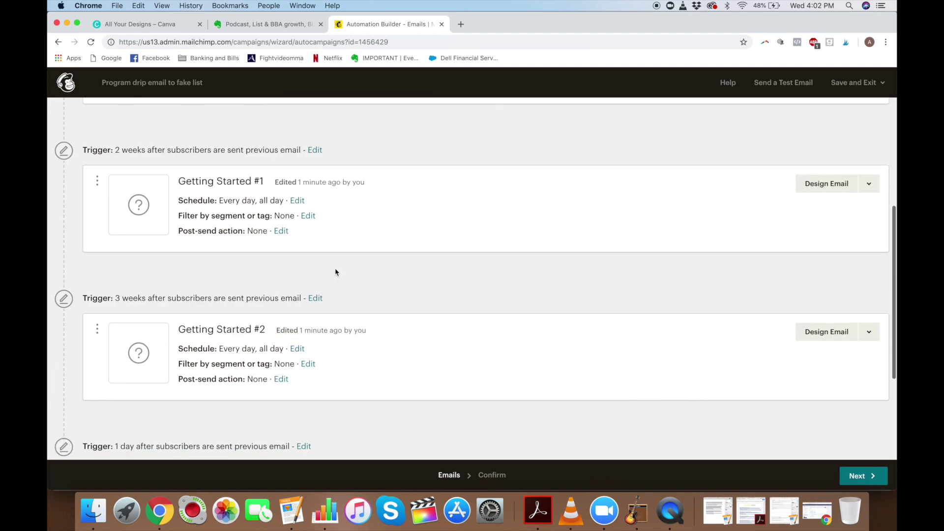
pyautogui.scroll(5, 335, 272)
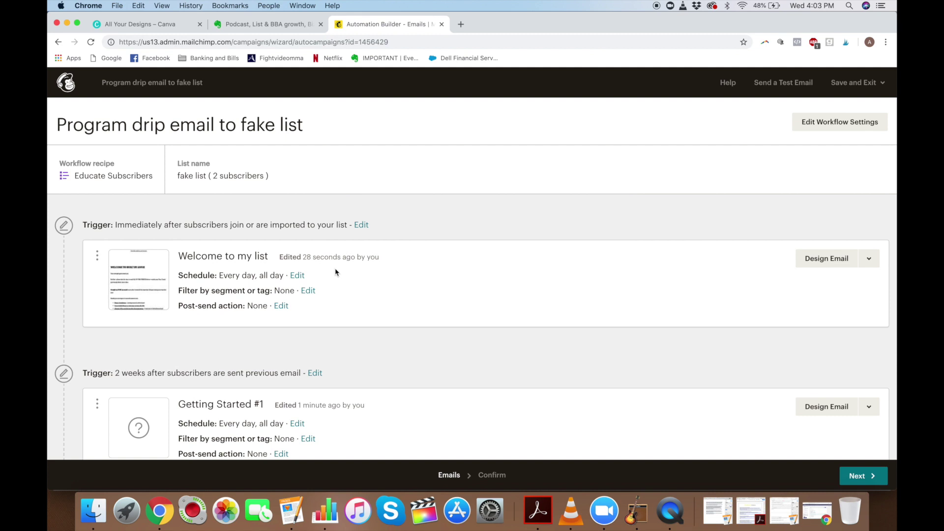
pyautogui.scroll(-5, 297, 327)
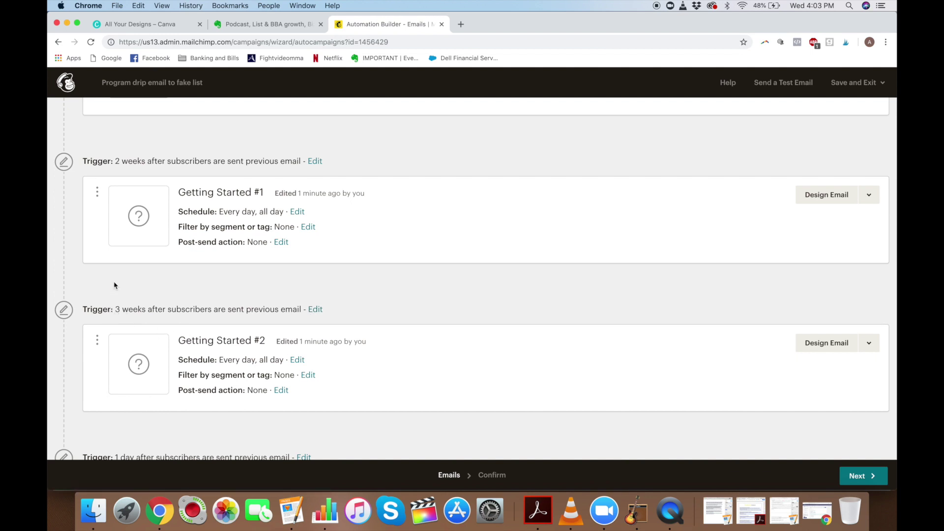
pyautogui.scroll(5, 116, 175)
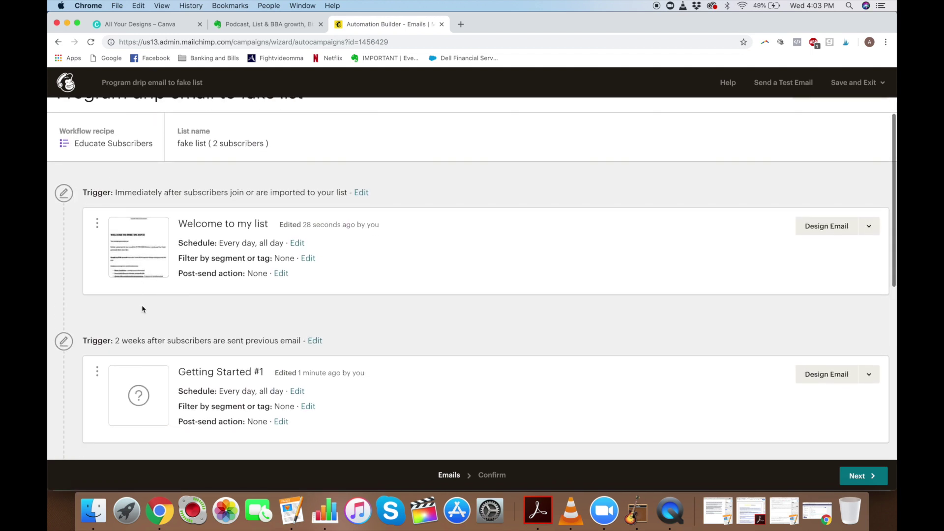
pyautogui.scroll(-5, 137, 344)
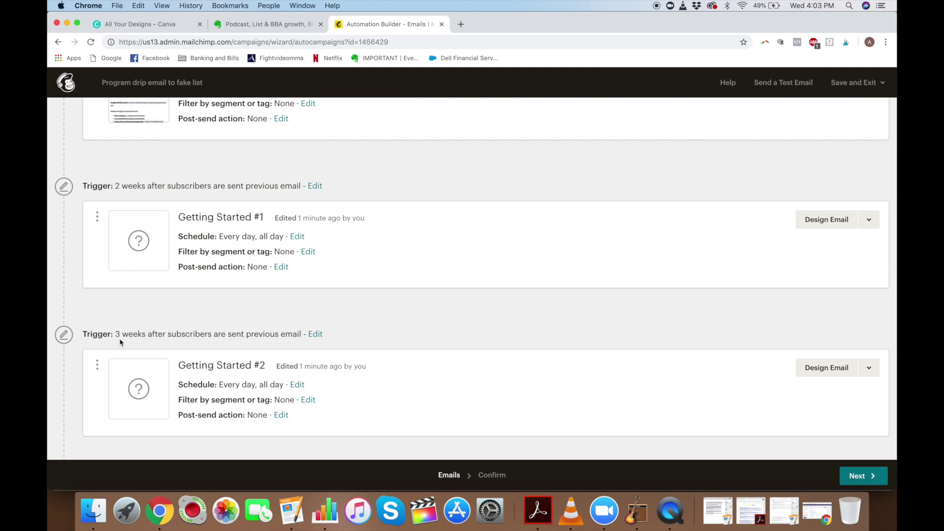
pyautogui.scroll(-3, 195, 423)
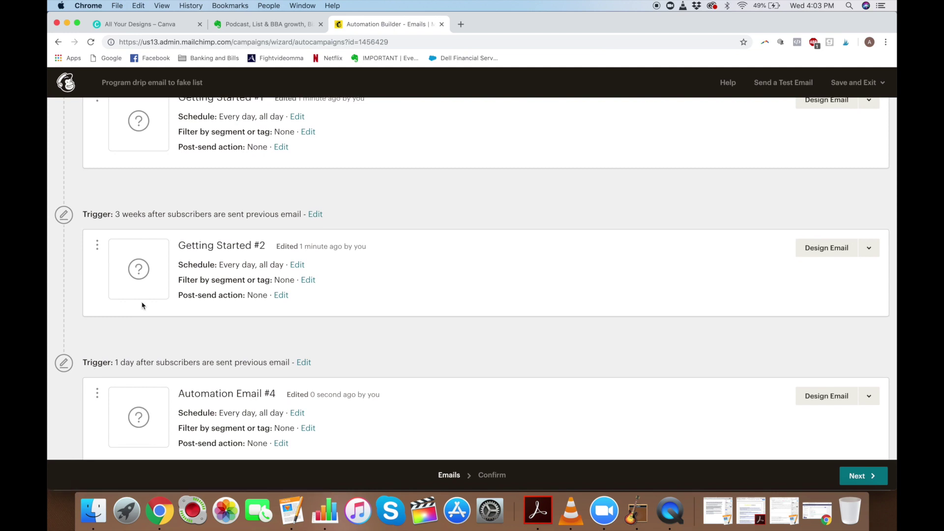
pyautogui.scroll(-2, 142, 305)
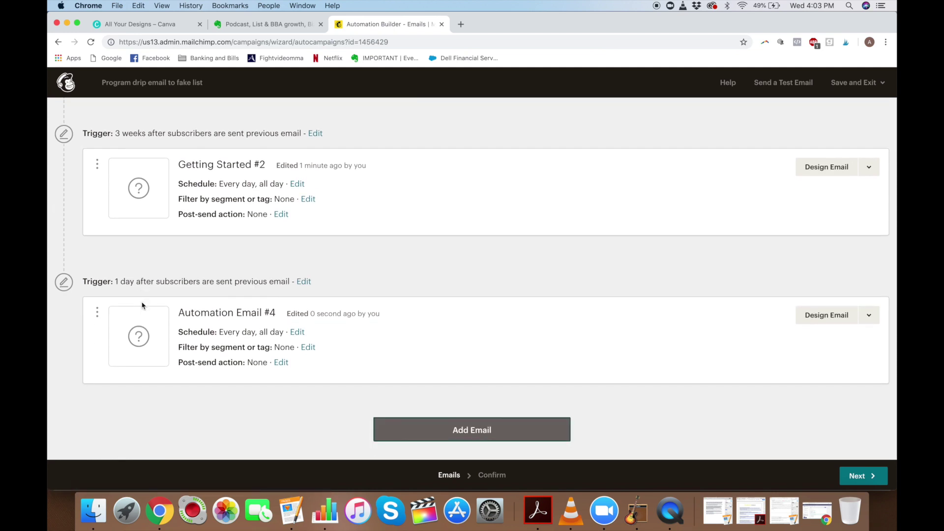
pyautogui.scroll(3, 142, 305)
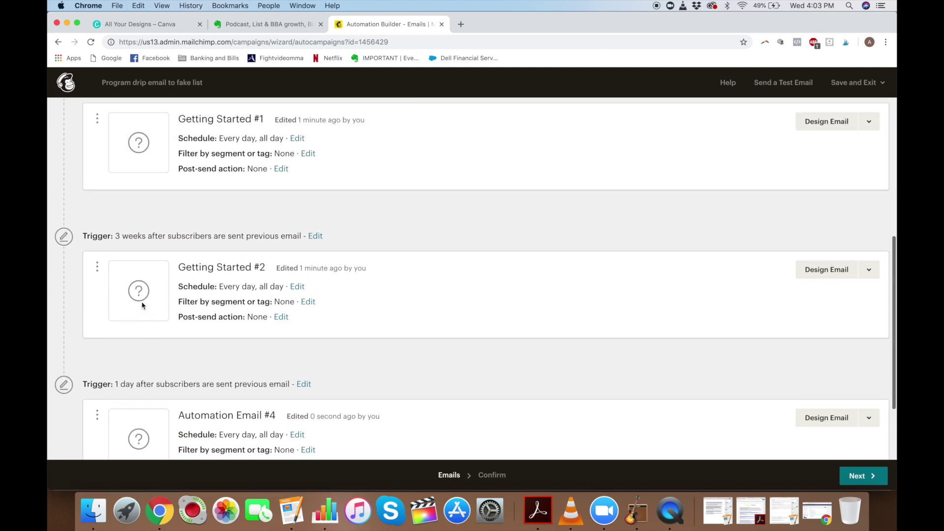
pyautogui.scroll(2, 142, 305)
pyautogui.scroll(-5, 142, 305)
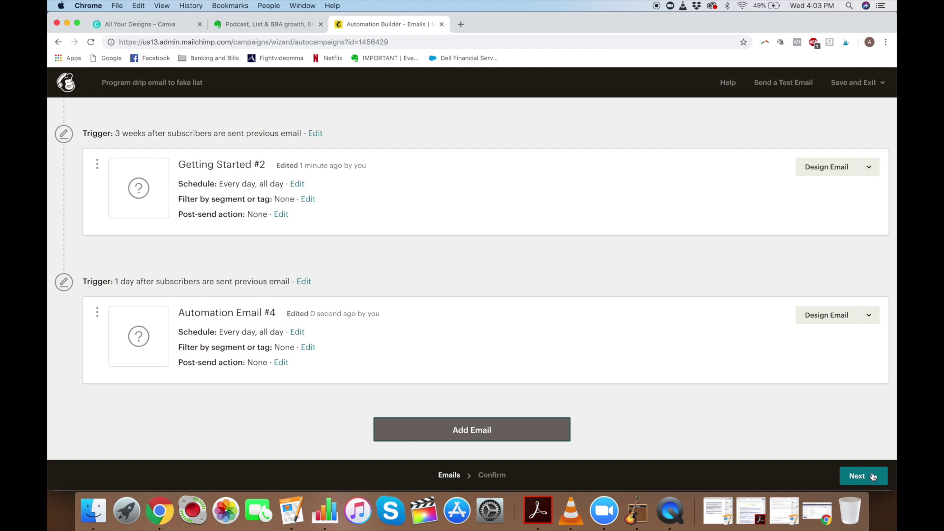
pyautogui.scroll(10, 689, 350)
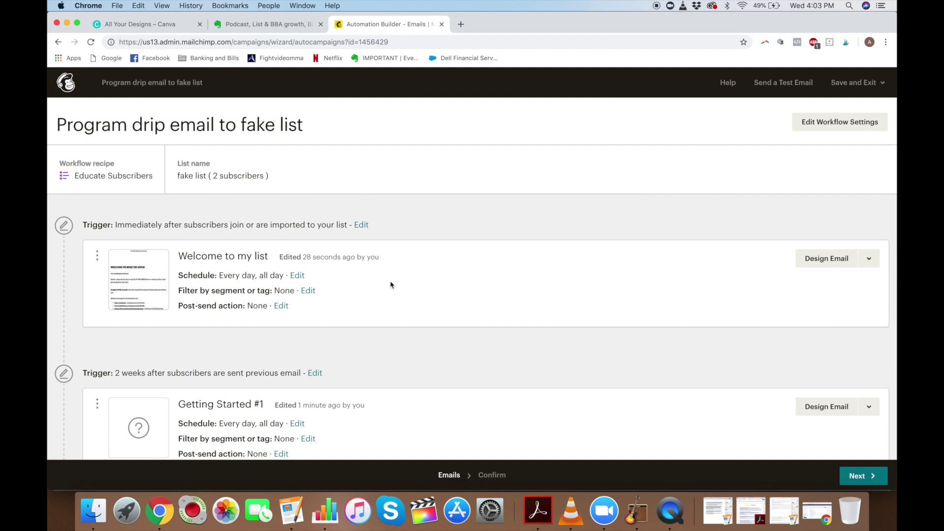
pyautogui.scroll(-10, 391, 284)
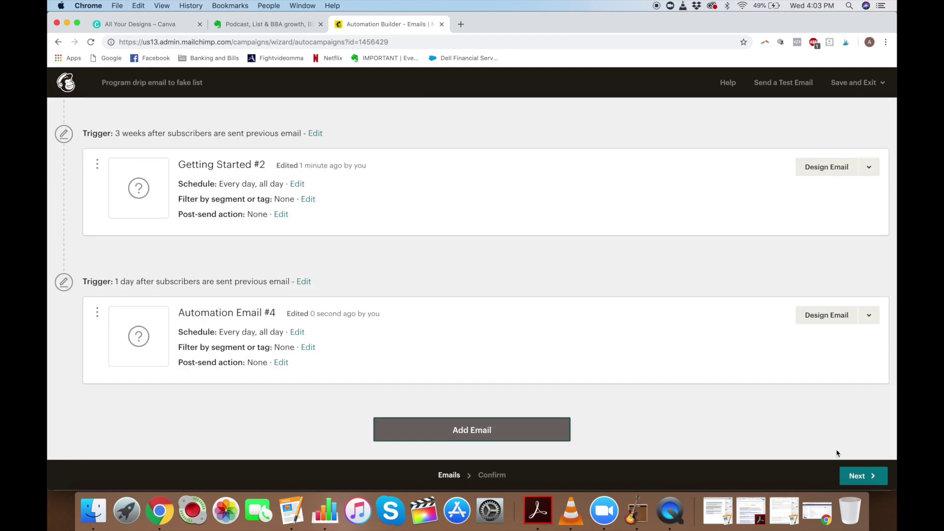
# - Look over the Confirm page, then go back to the Emails step to edit the emails
pyautogui.click(864, 477)
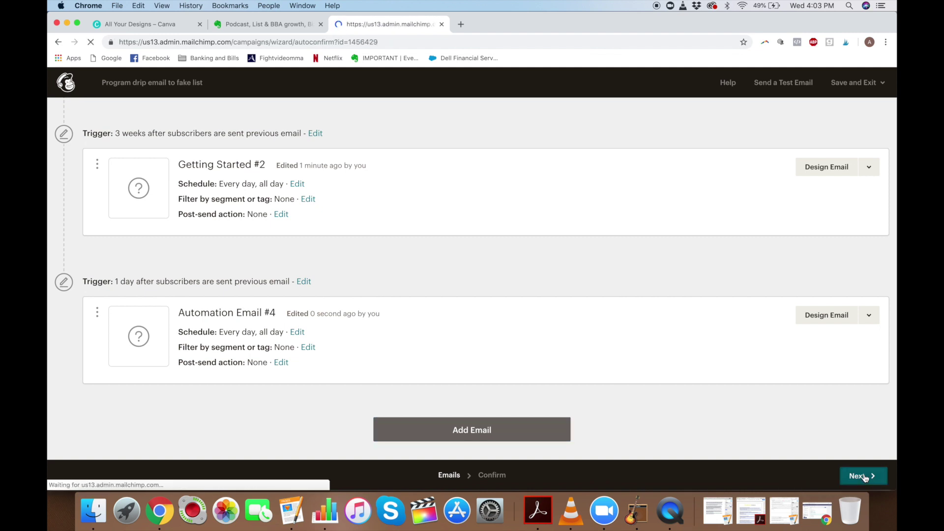
pyautogui.scroll(-4, 542, 388)
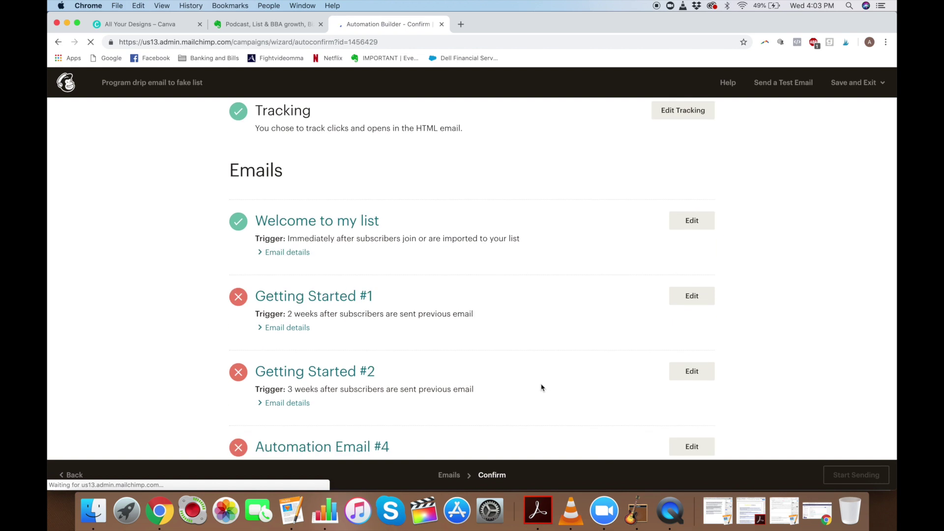
pyautogui.scroll(2, 541, 387)
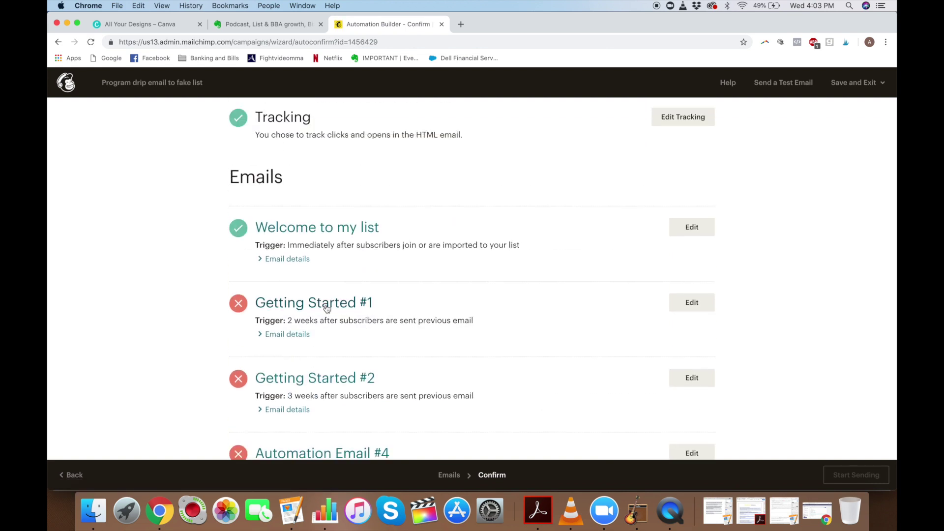
pyautogui.scroll(-3, 265, 307)
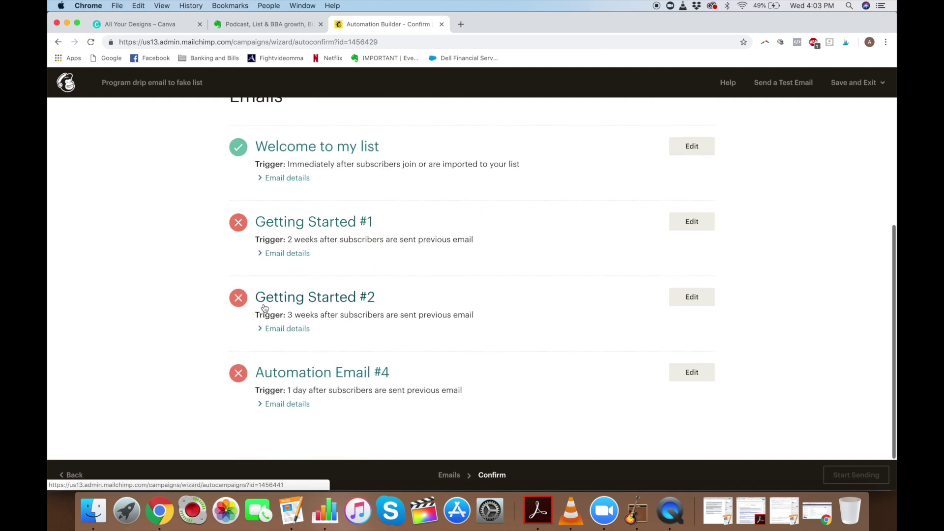
pyautogui.scroll(2, 265, 306)
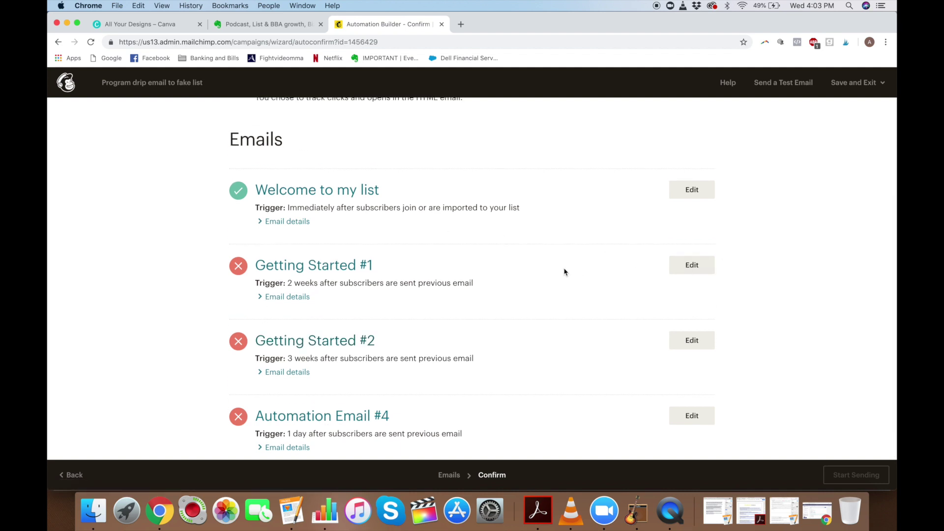
pyautogui.scroll(6, 563, 270)
pyautogui.scroll(-8, 564, 272)
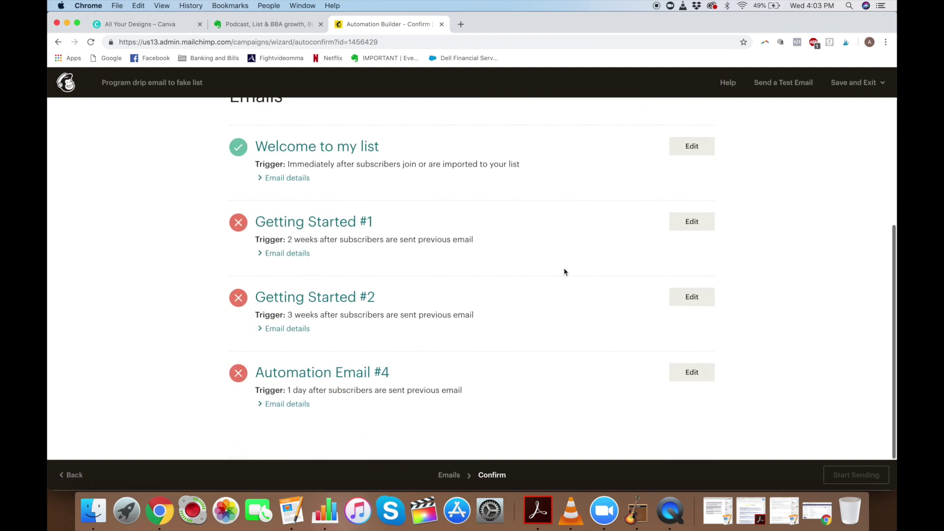
pyautogui.click(455, 474)
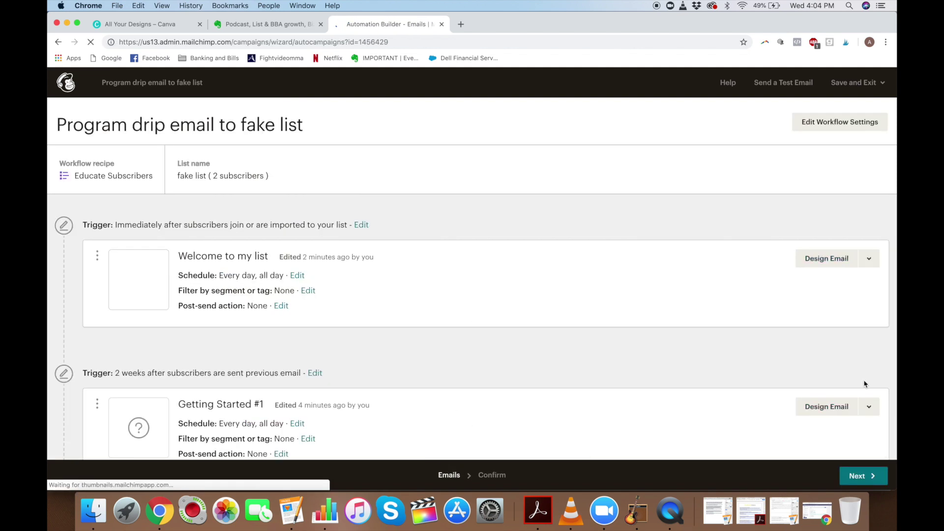
# - Delete the Getting Started #1 email, confirming with DELETE
pyautogui.click(869, 406)
pyautogui.click(834, 430)
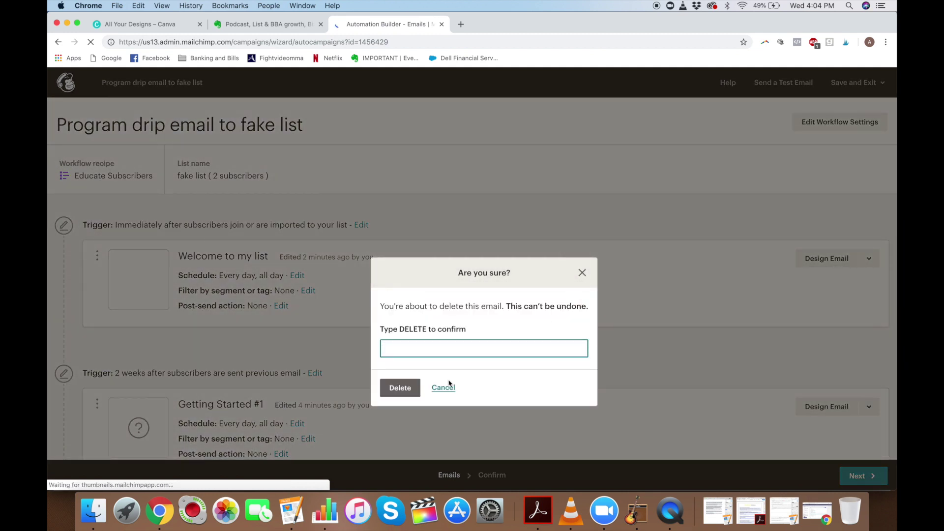
pyautogui.write('d')
pyautogui.click(399, 370)
pyautogui.click(399, 388)
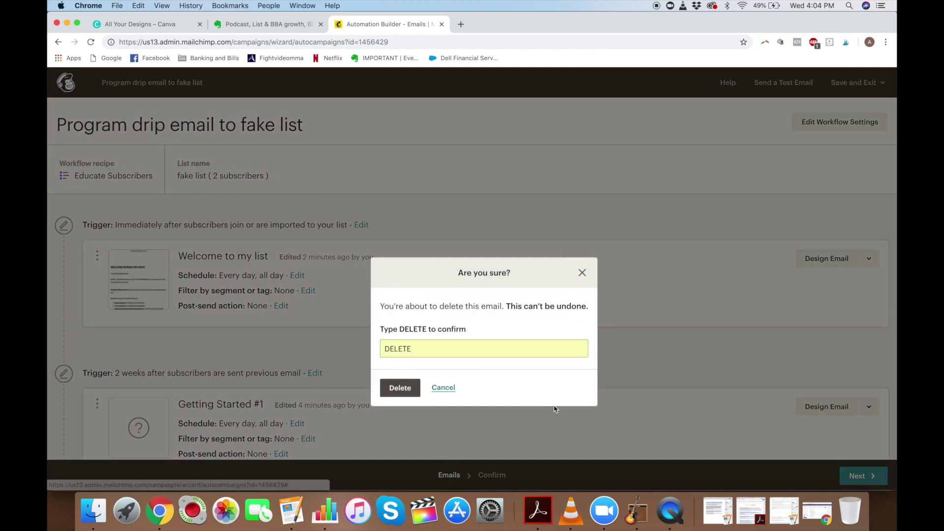
# - Delete the Getting Started #2 email, confirming with DELETE
pyautogui.scroll(-3, 877, 272)
pyautogui.click(870, 267)
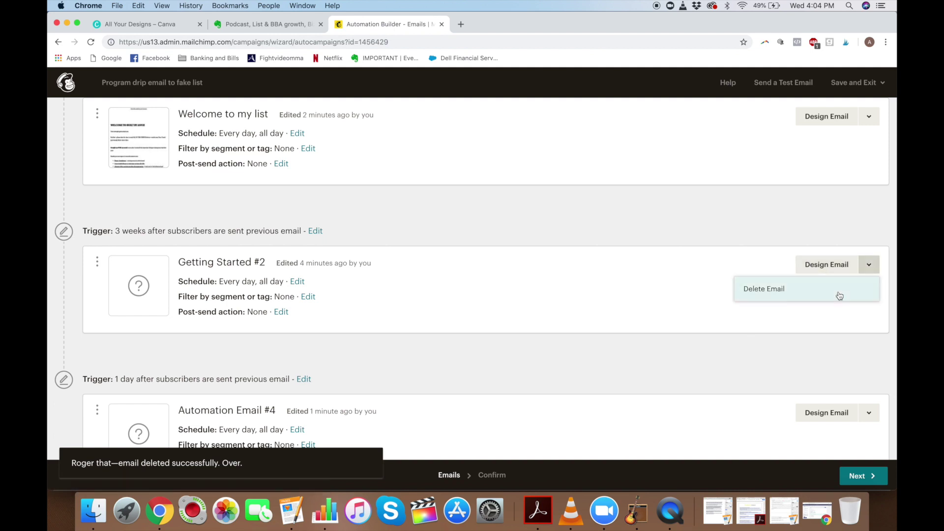
pyautogui.click(836, 294)
pyautogui.click(406, 348)
pyautogui.write('de')
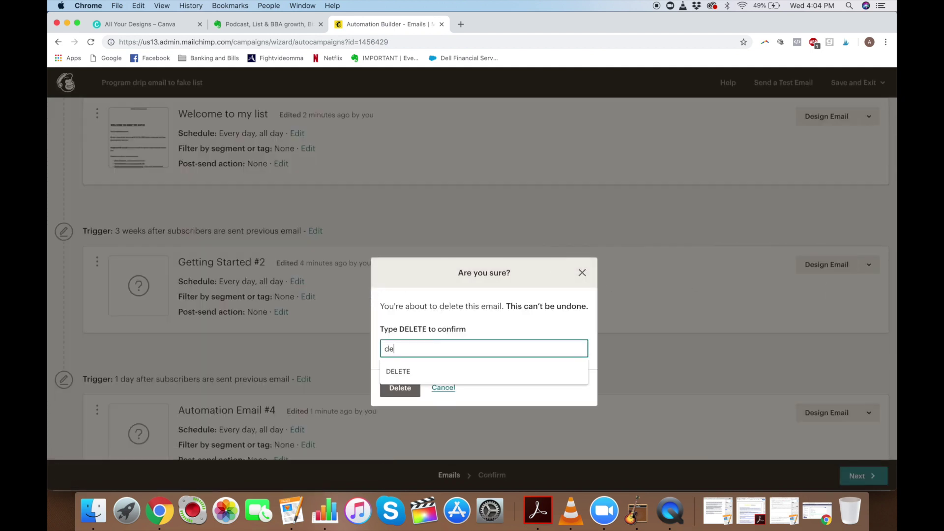
pyautogui.click(396, 372)
pyautogui.click(400, 389)
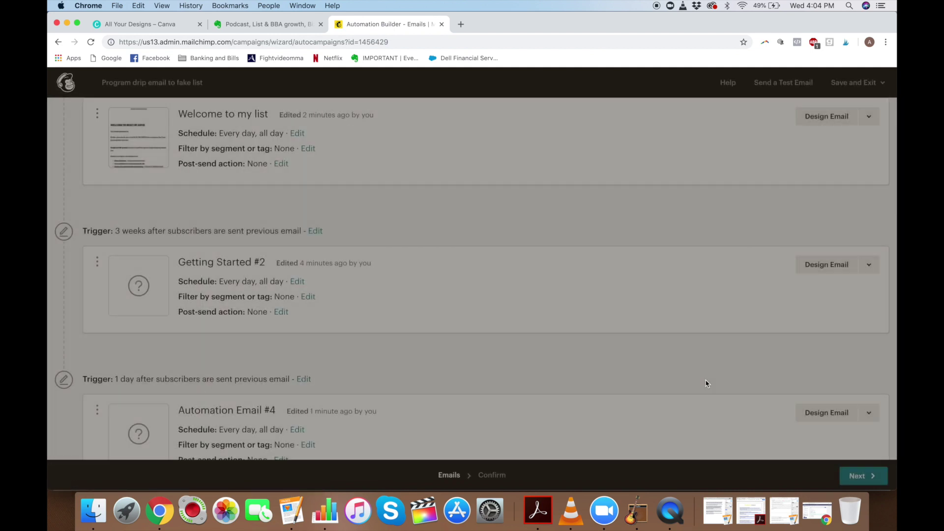
# - Delete Automation Email #4, confirming with DELETE
pyautogui.click(869, 315)
pyautogui.click(810, 334)
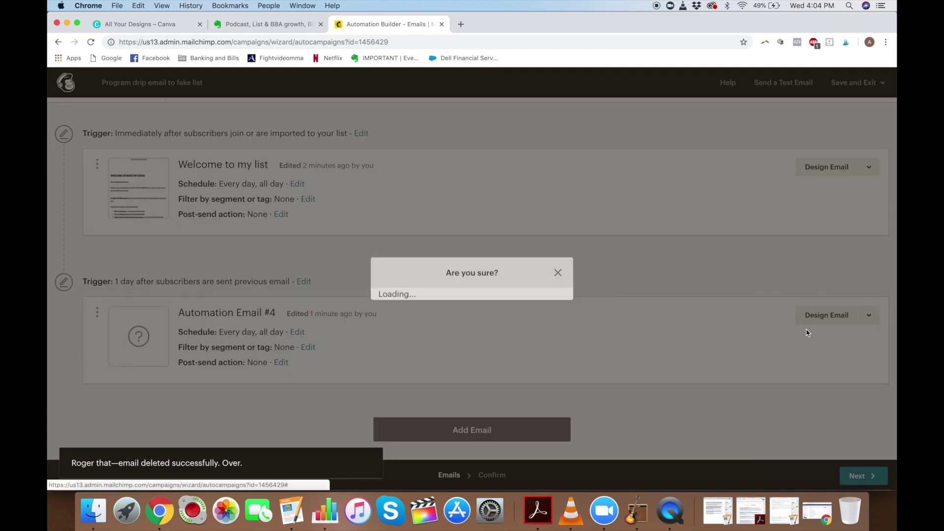
pyautogui.click(400, 347)
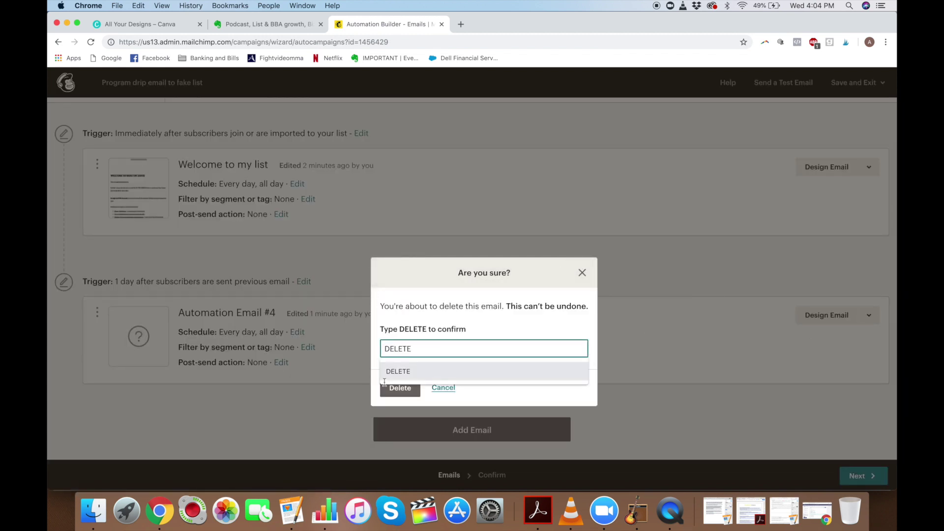
pyautogui.click(398, 372)
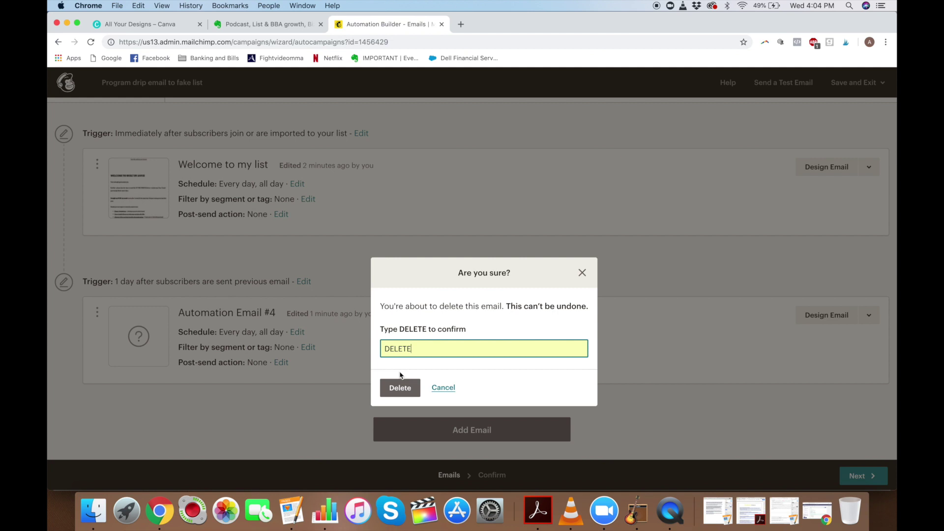
pyautogui.click(399, 390)
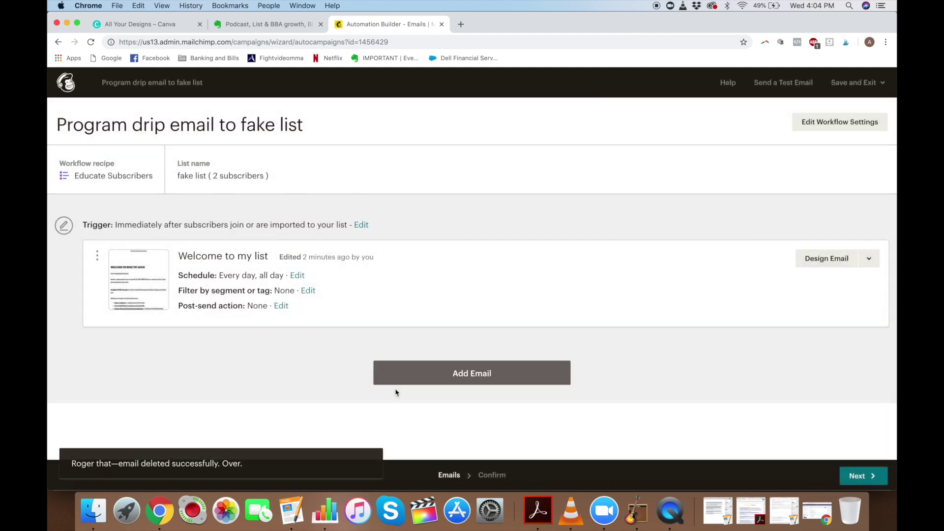
# - Start sending the Welcome-only automation to fake list and go to the Lists overview
pyautogui.click(858, 478)
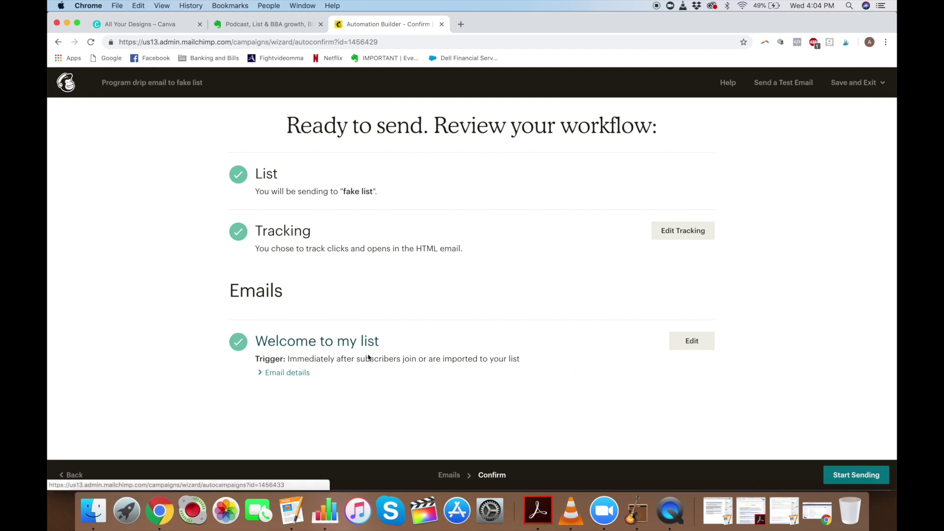
pyautogui.click(851, 476)
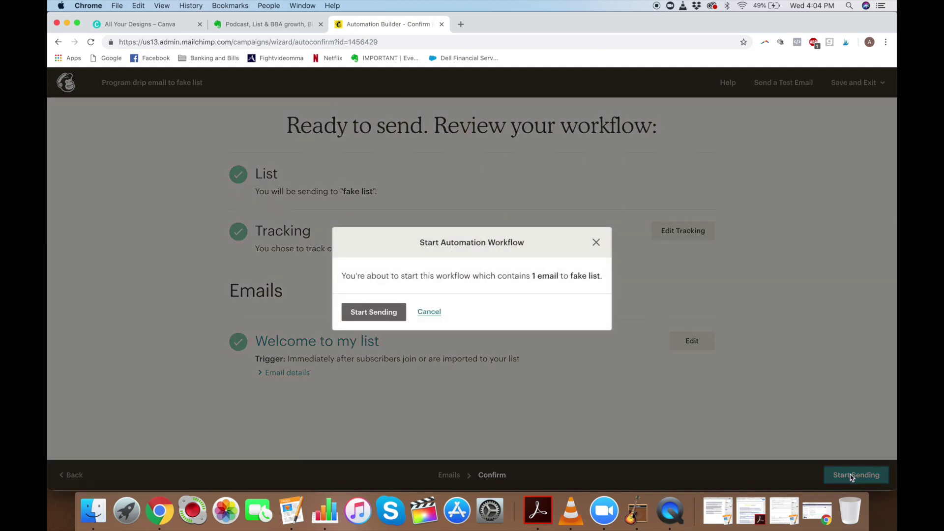
pyautogui.click(387, 318)
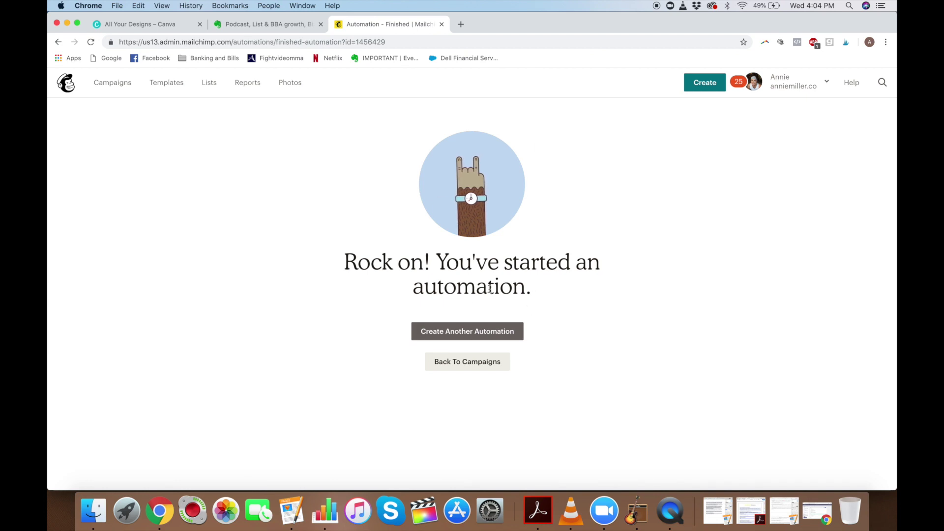
pyautogui.click(209, 85)
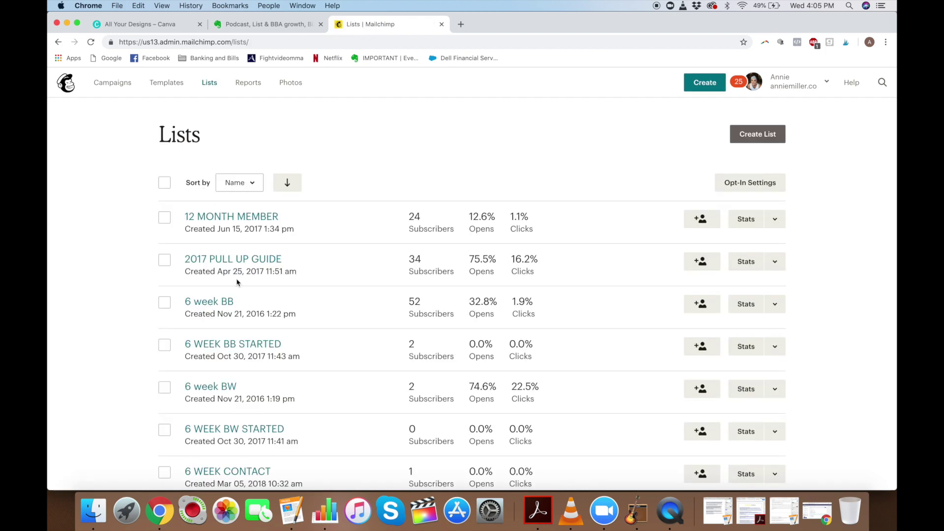
# - Open the BUILTBYANNIE list to show its 11 subscribers in the contacts table
pyautogui.scroll(-10, 237, 280)
pyautogui.scroll(-10, 236, 282)
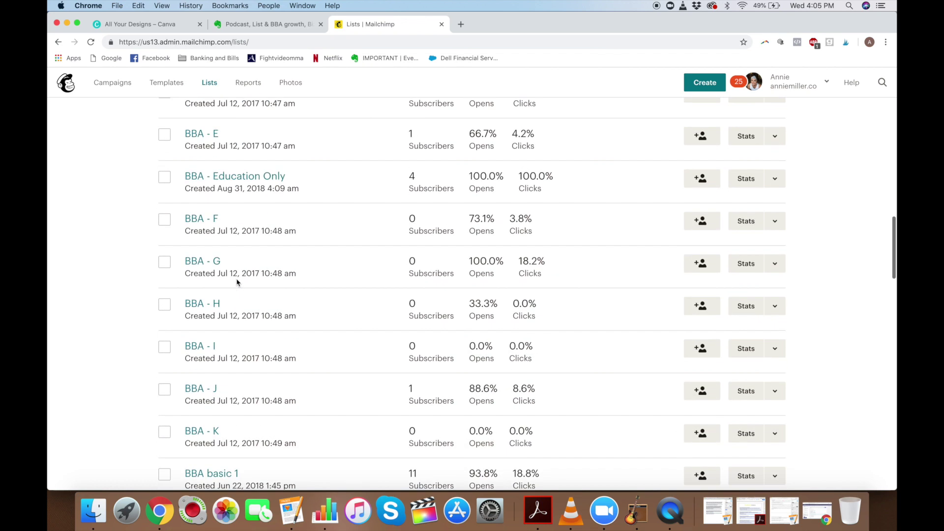
pyautogui.scroll(-4, 236, 282)
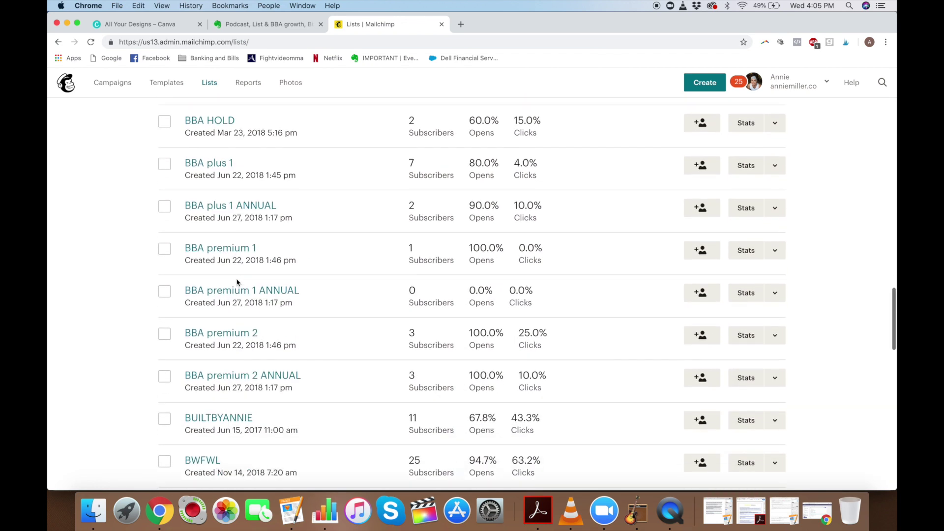
pyautogui.scroll(-2, 236, 281)
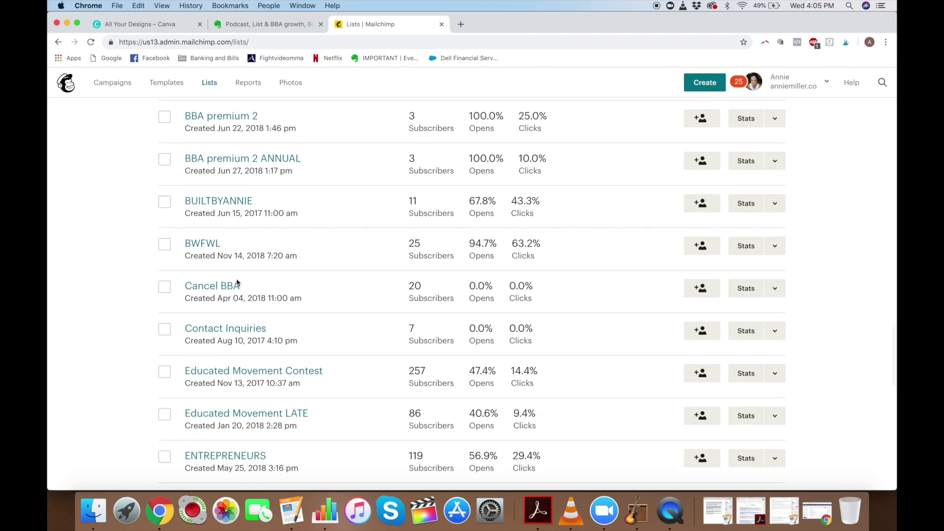
pyautogui.click(223, 203)
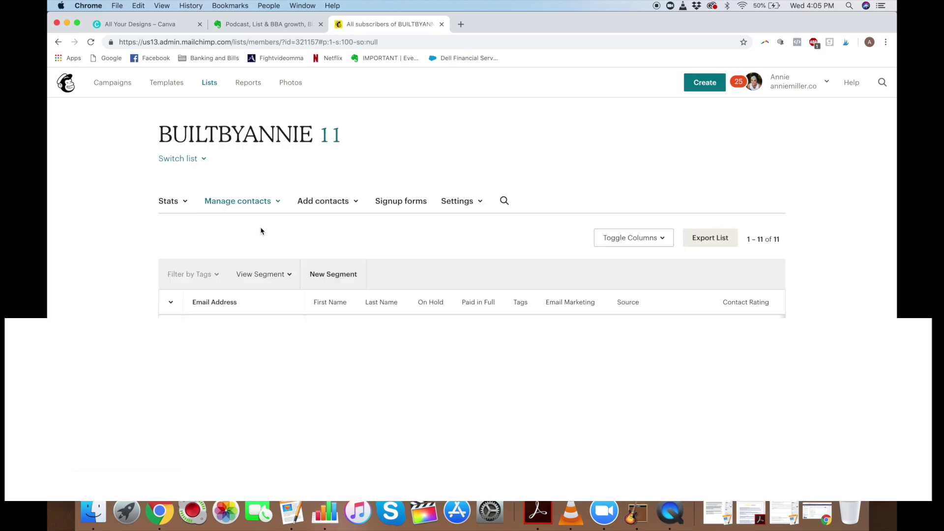
pyautogui.scroll(-5, 261, 231)
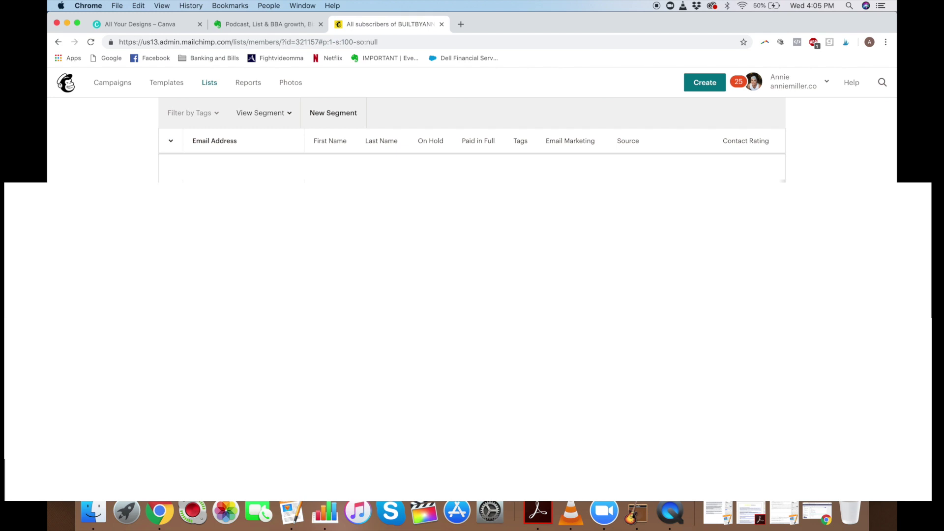
# - Reload the page and scroll through the subscriber's email activity from August 2018 to September 2017
pyautogui.press('super+r')
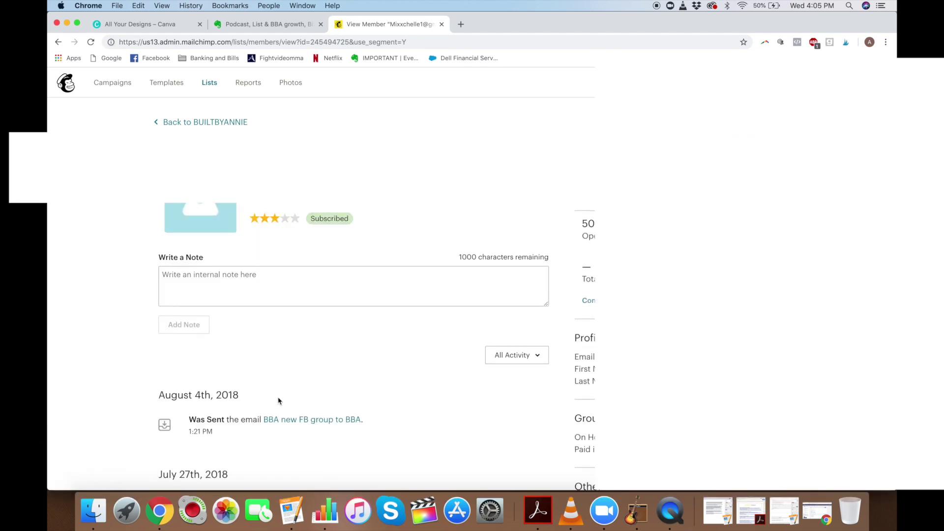
pyautogui.scroll(-10, 278, 398)
pyautogui.scroll(-10, 283, 399)
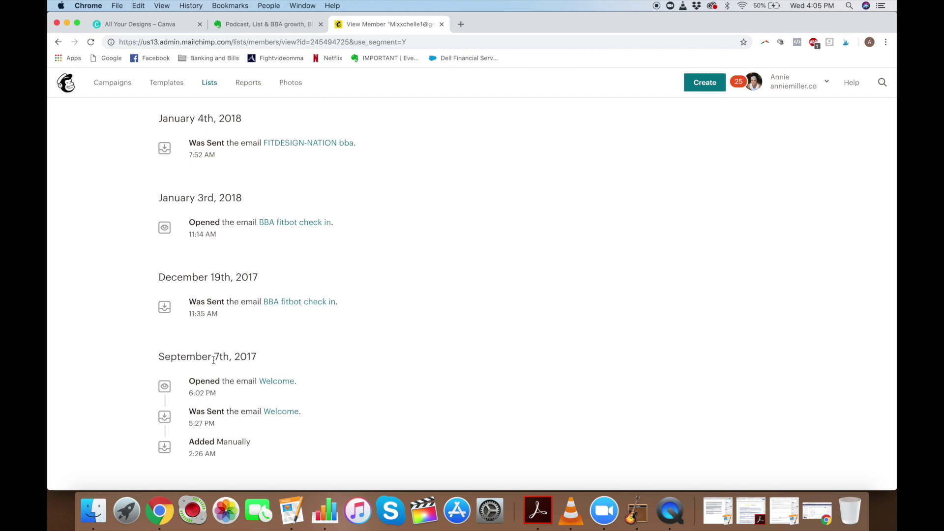
pyautogui.scroll(12, 214, 359)
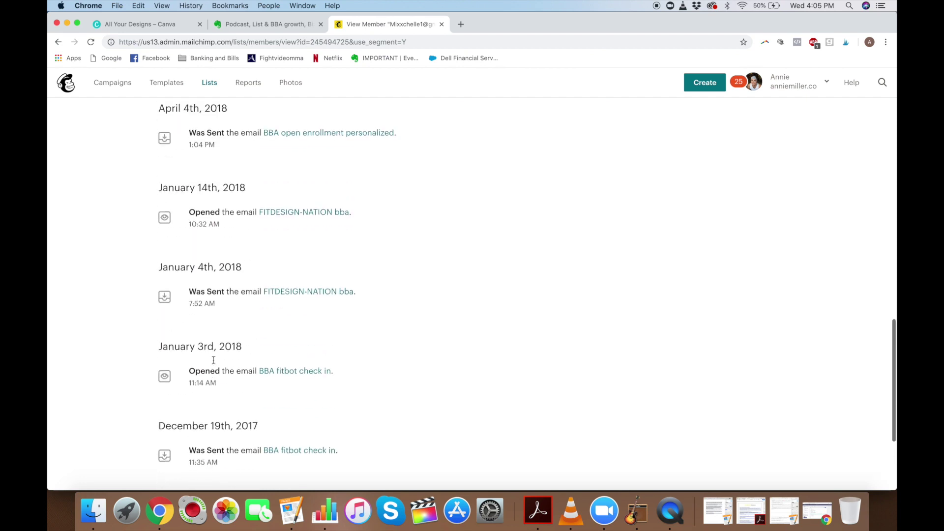
pyautogui.scroll(1, 214, 362)
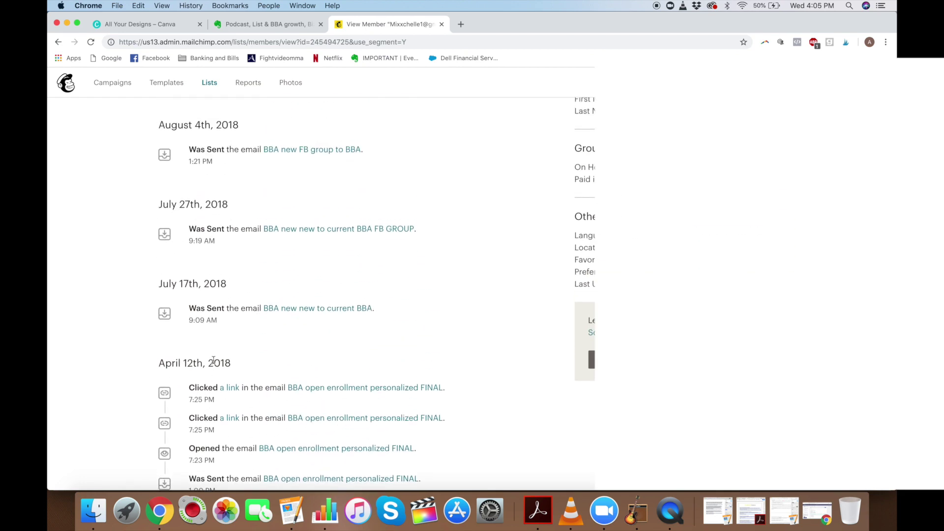
pyautogui.scroll(5, 213, 361)
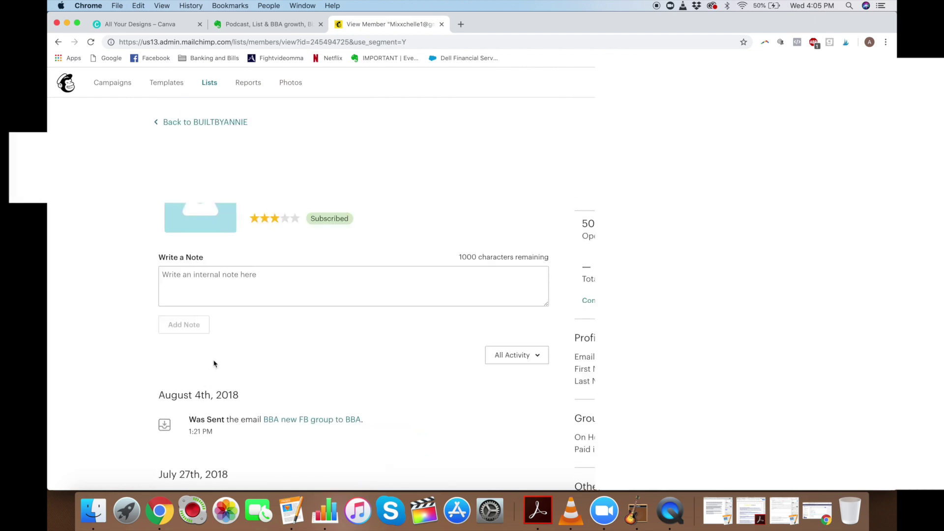